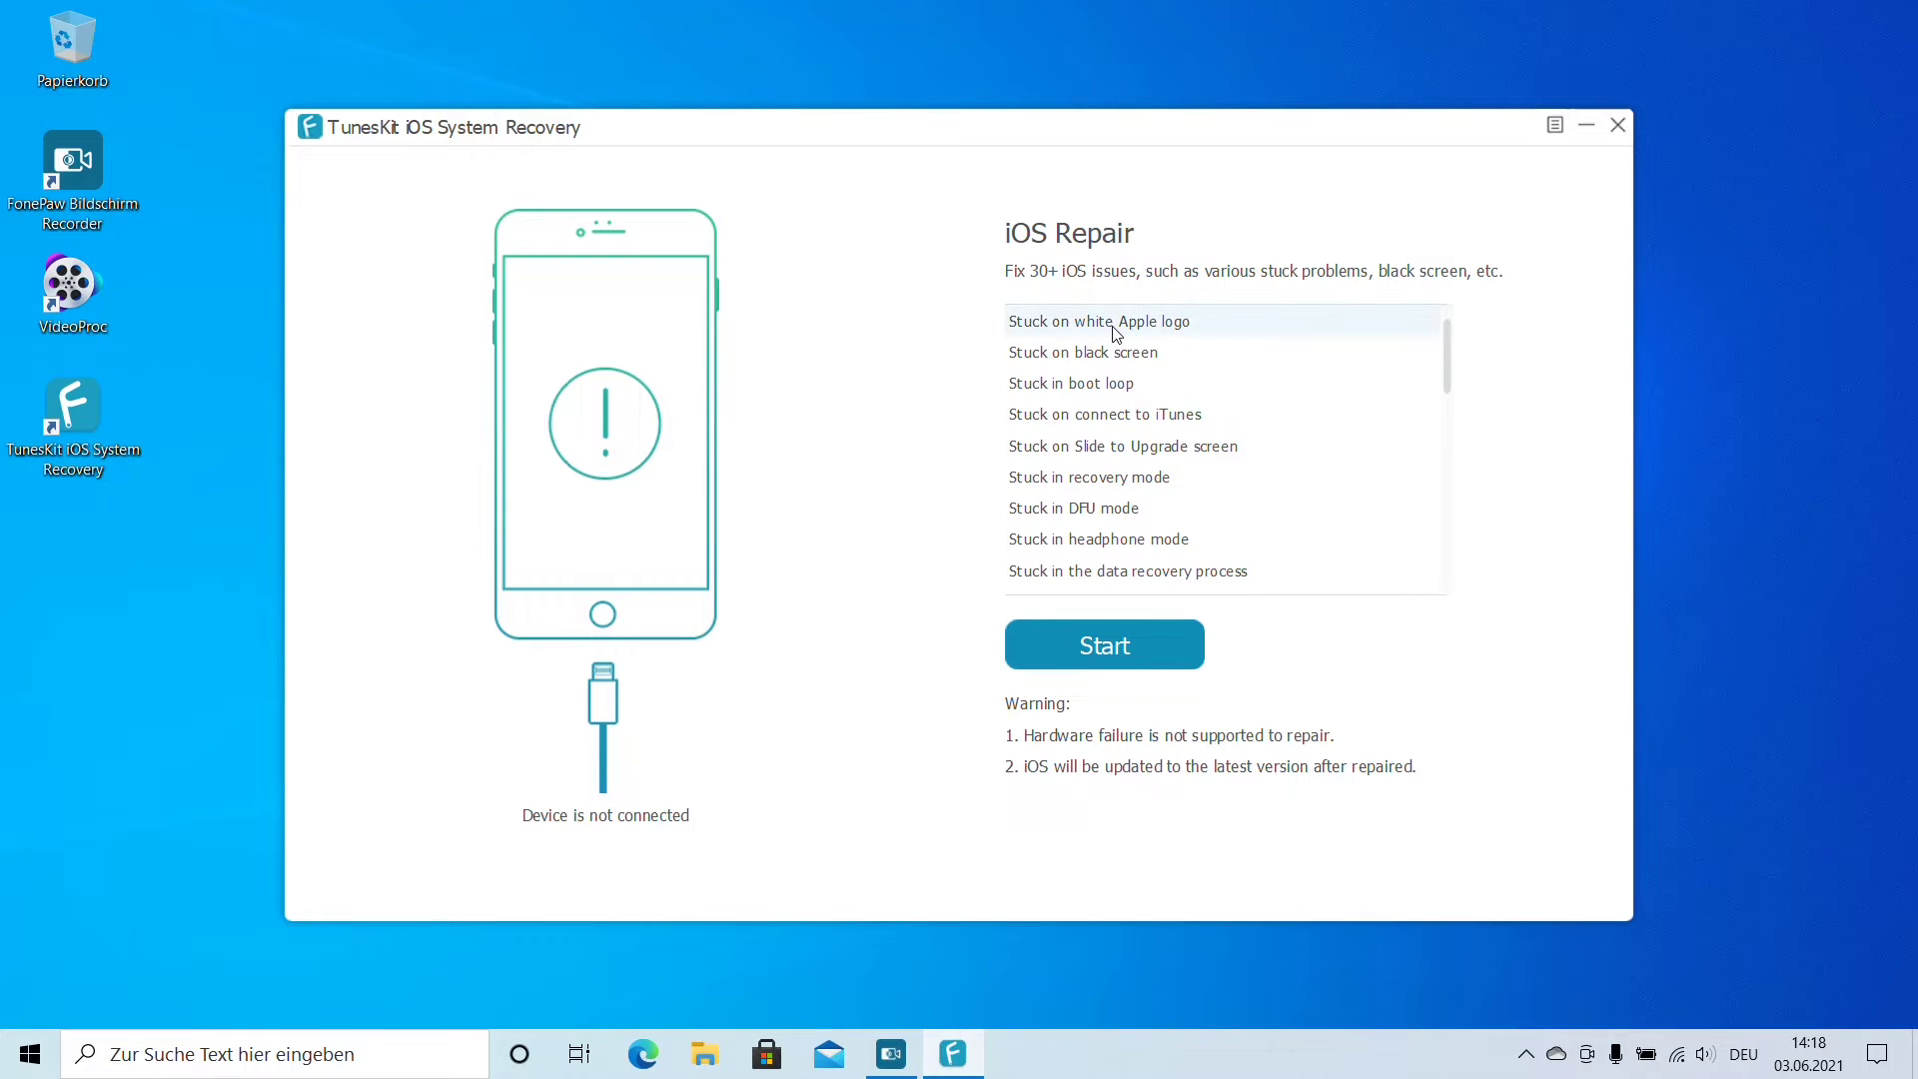
Step: Look through the whole list of fixable iOS issues, from the stuck problems down to iPhone no service
left_click(1118, 354)
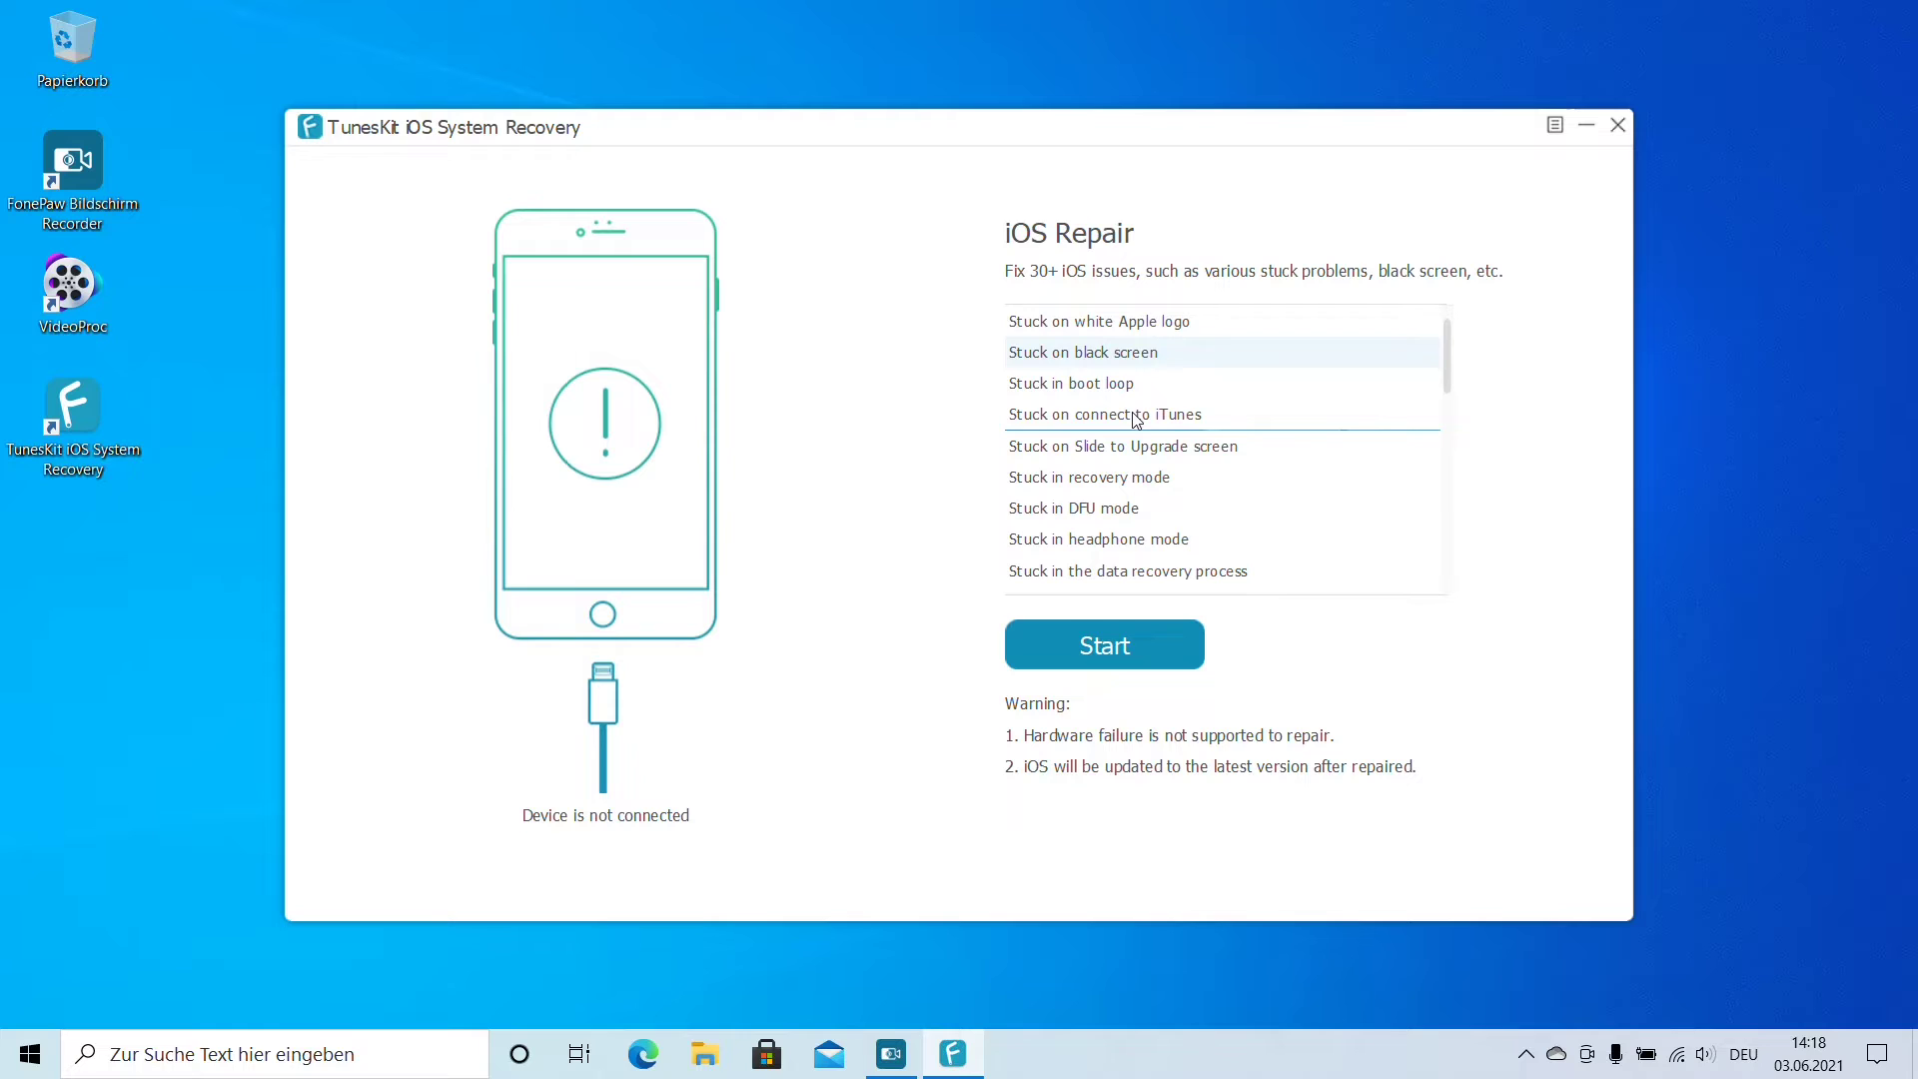
key("Down")
key("Down")
key("Down")
key("Down")
key("Down")
key("Down")
key("Down")
key("Down")
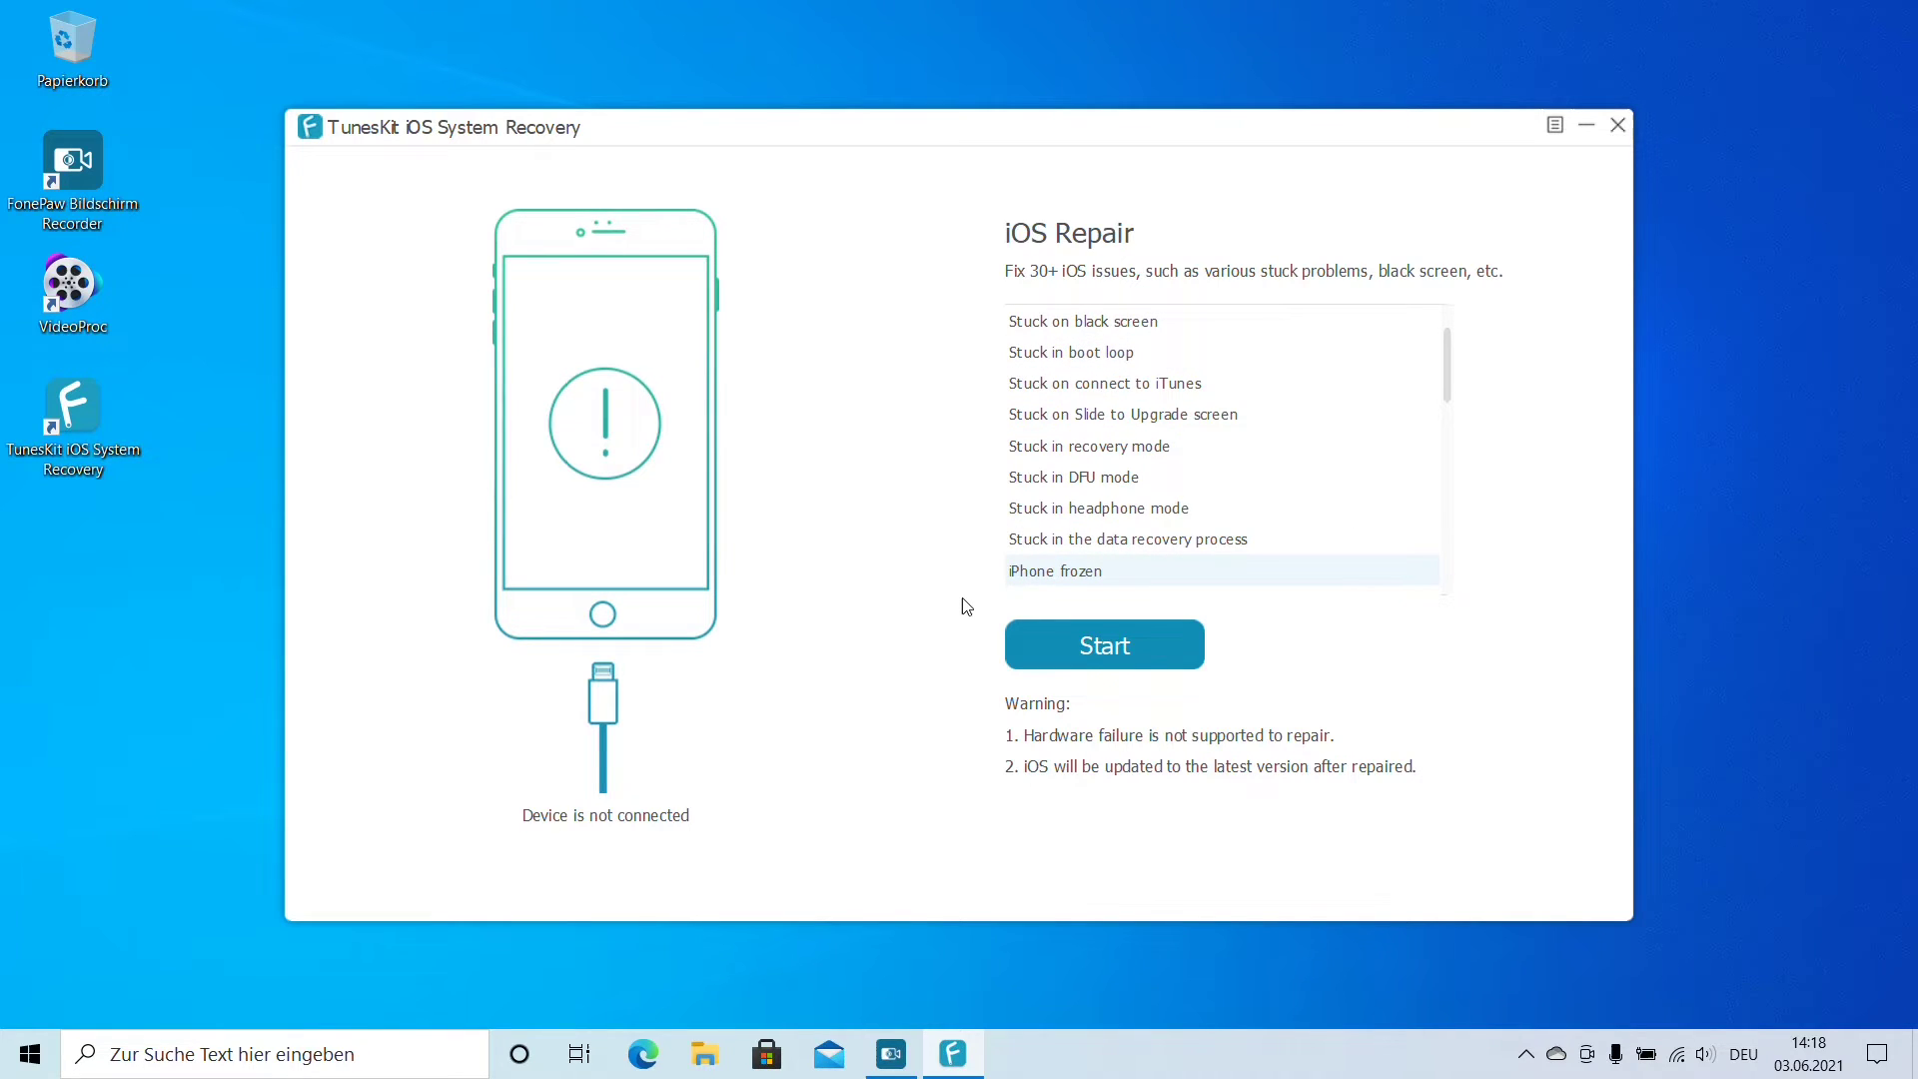
key("Down")
key("Down")
key("Down")
key("Down")
key("Down")
key("Down")
key("Down")
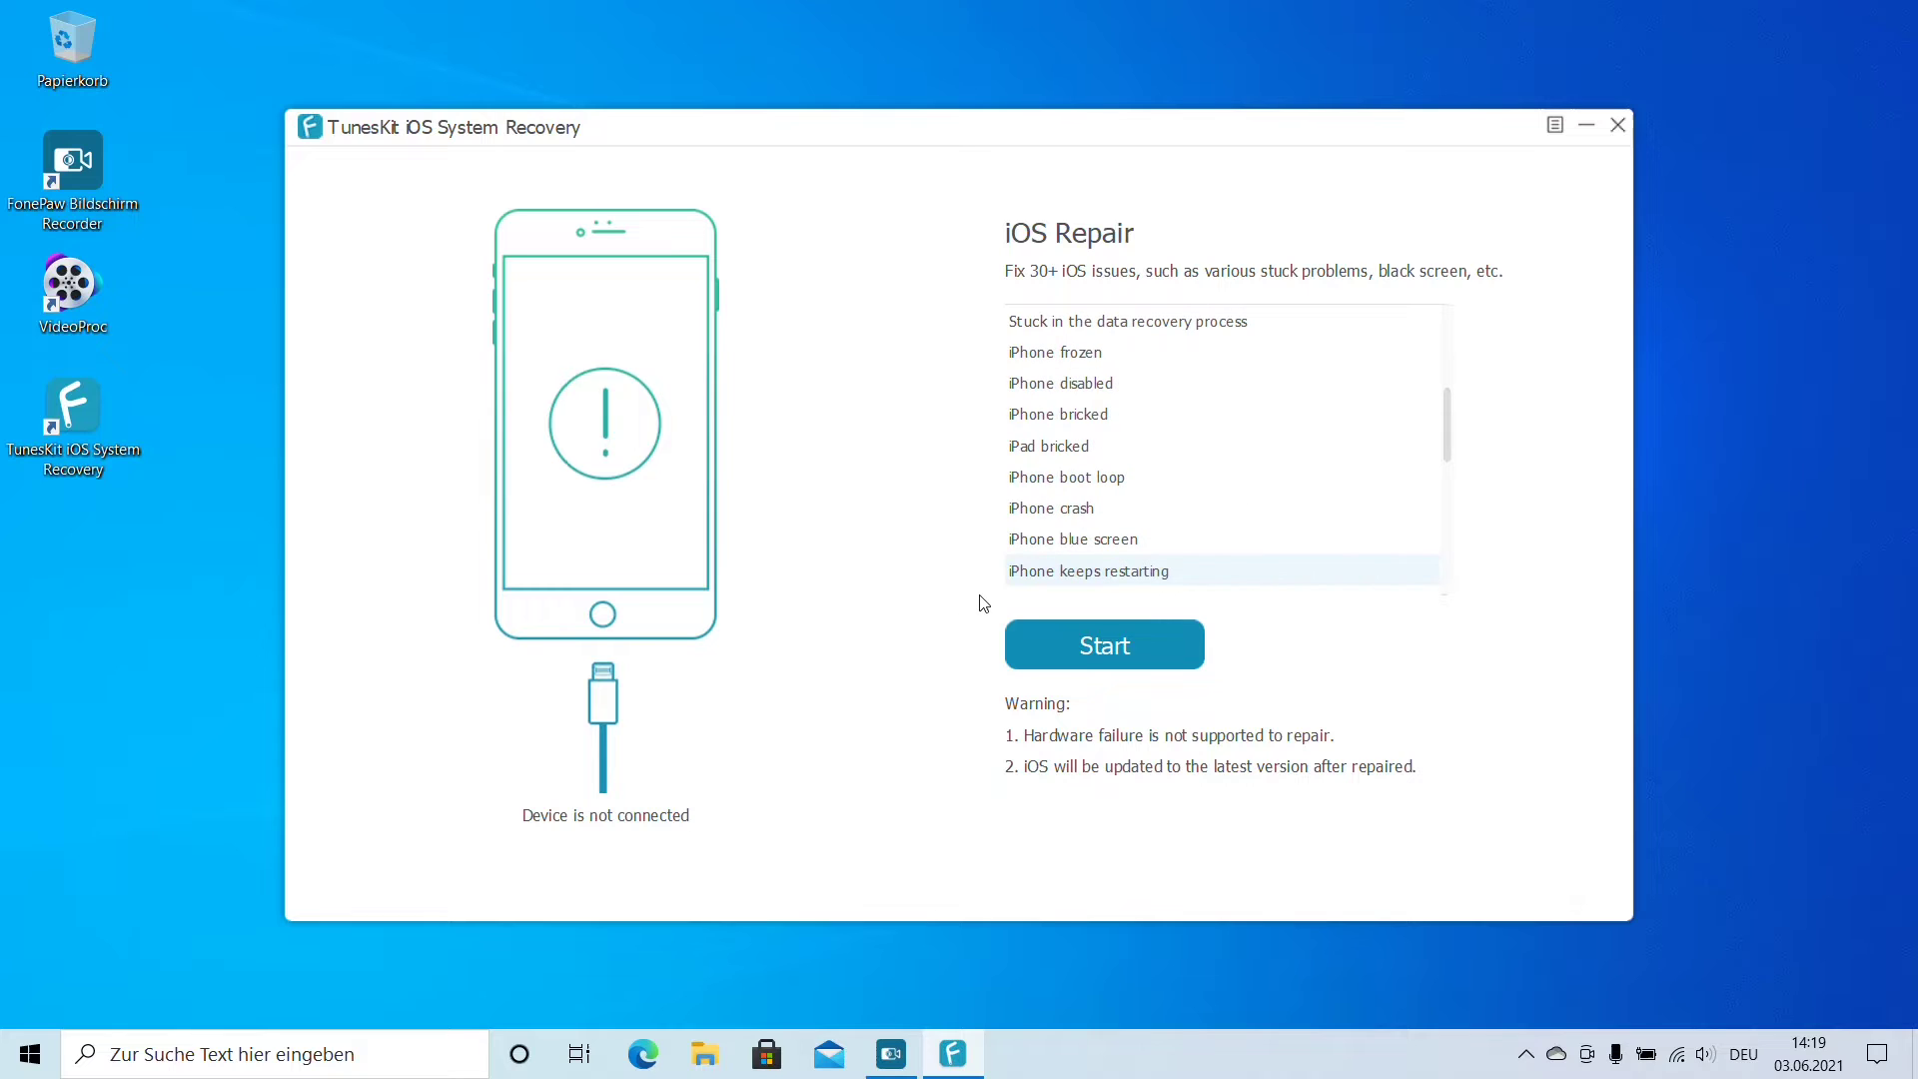
key("Down")
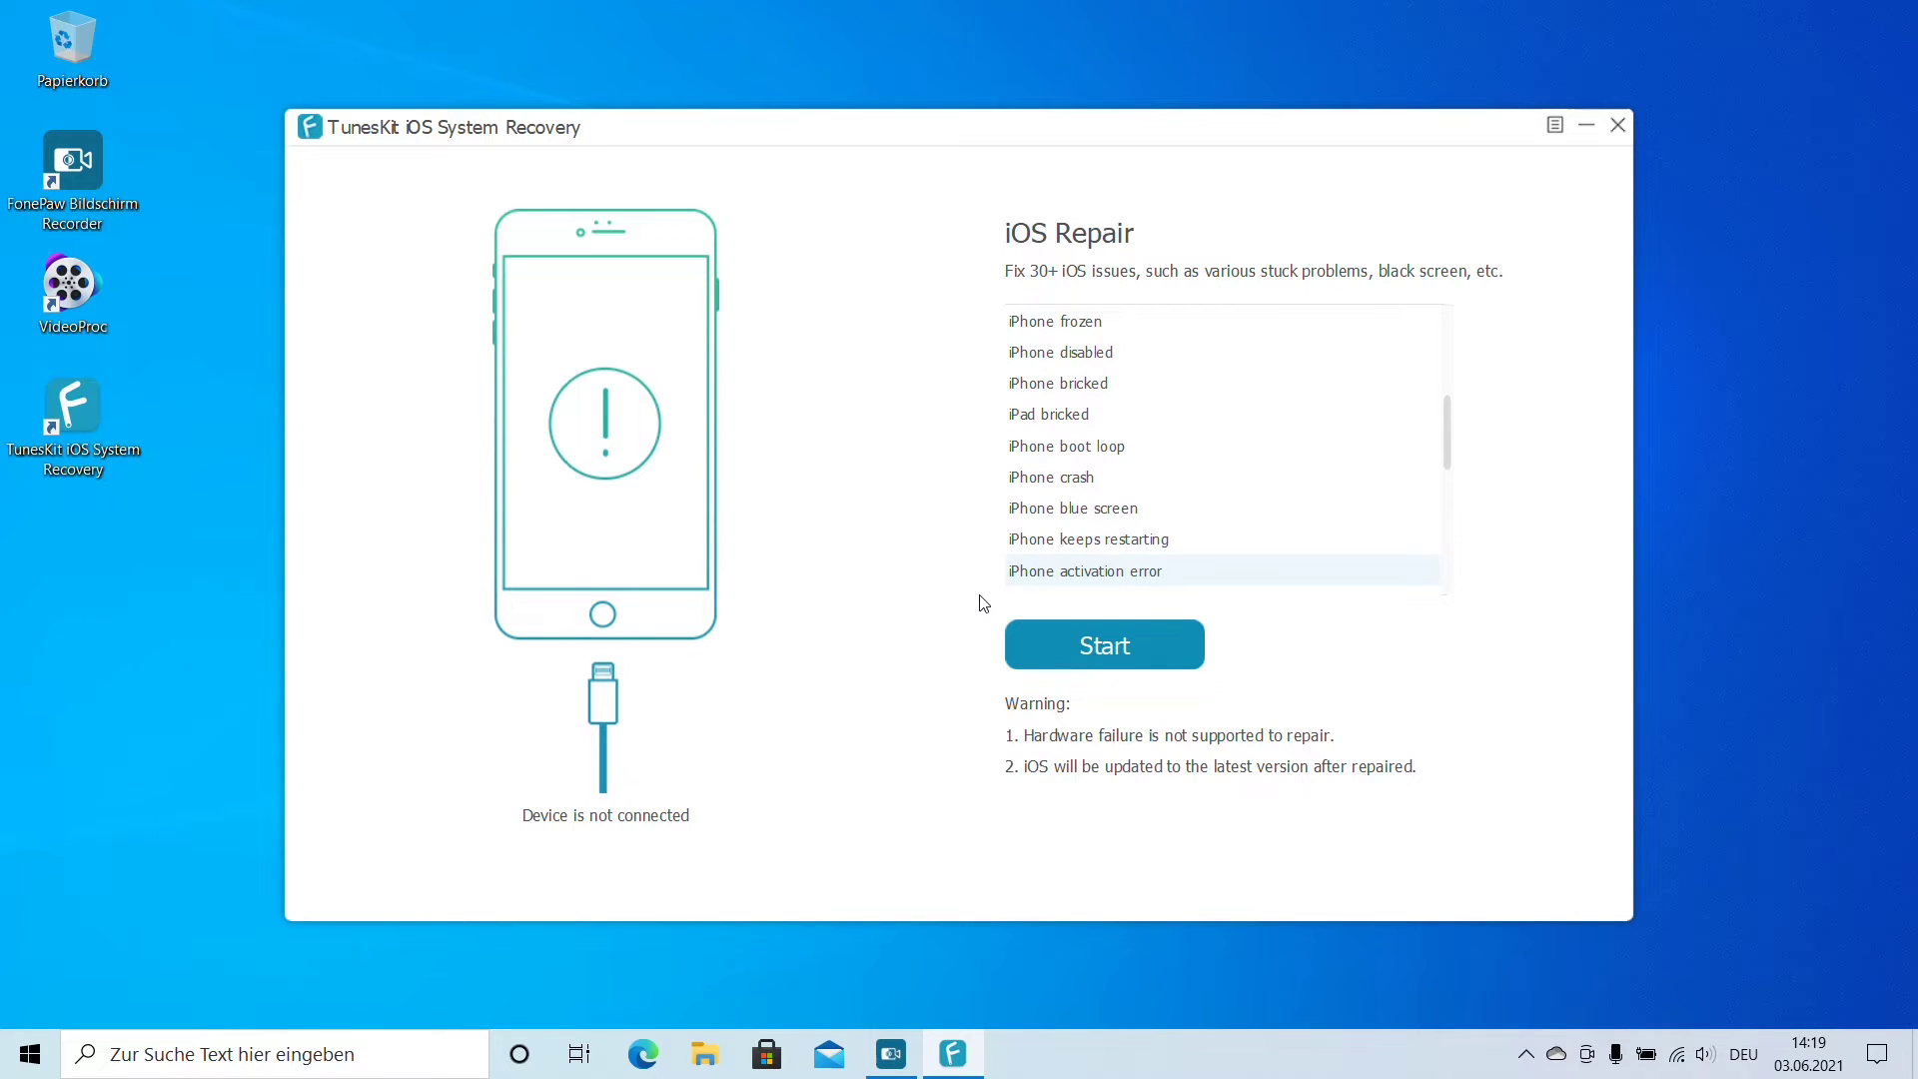
key("Down")
key("Down")
key("Down")
key("Down")
key("Down")
key("Down")
key("Down")
key("Down")
key("Down")
key("Down")
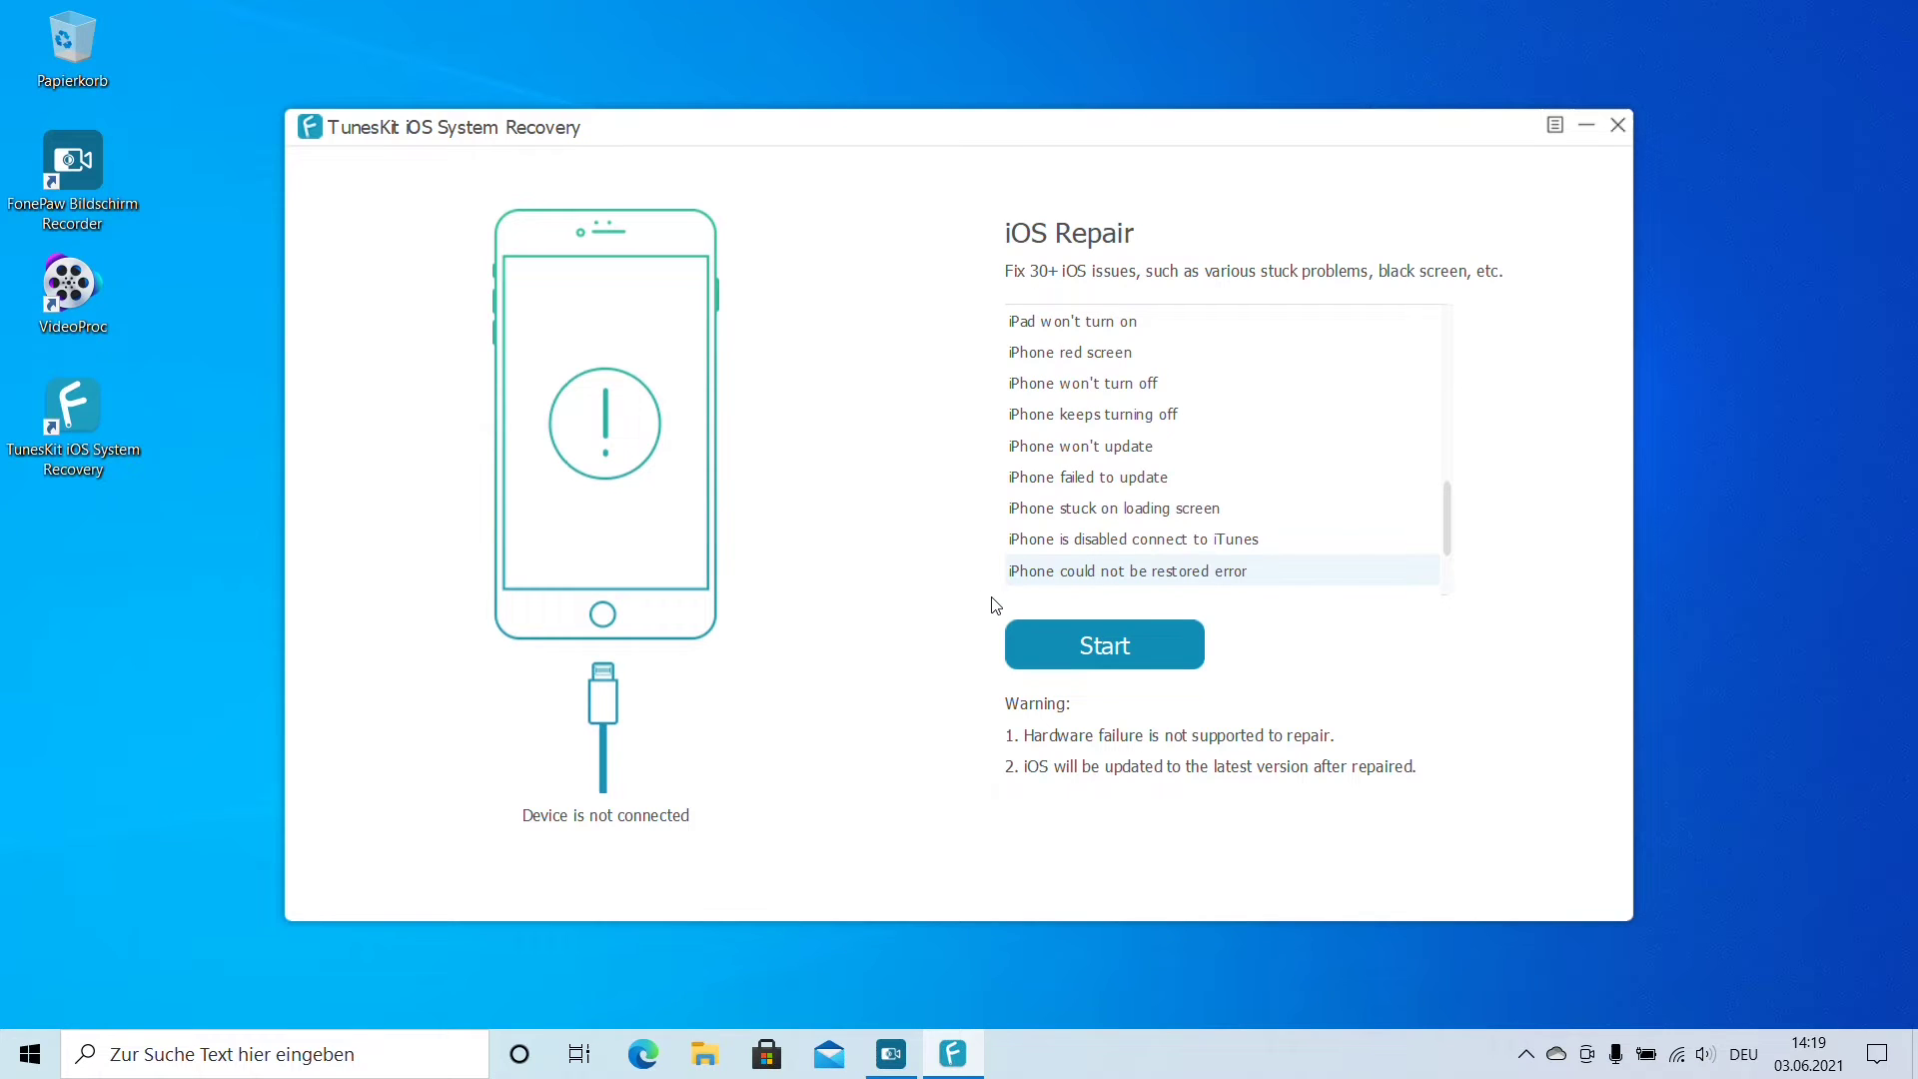
key("Down")
key("Down")
key("Down")
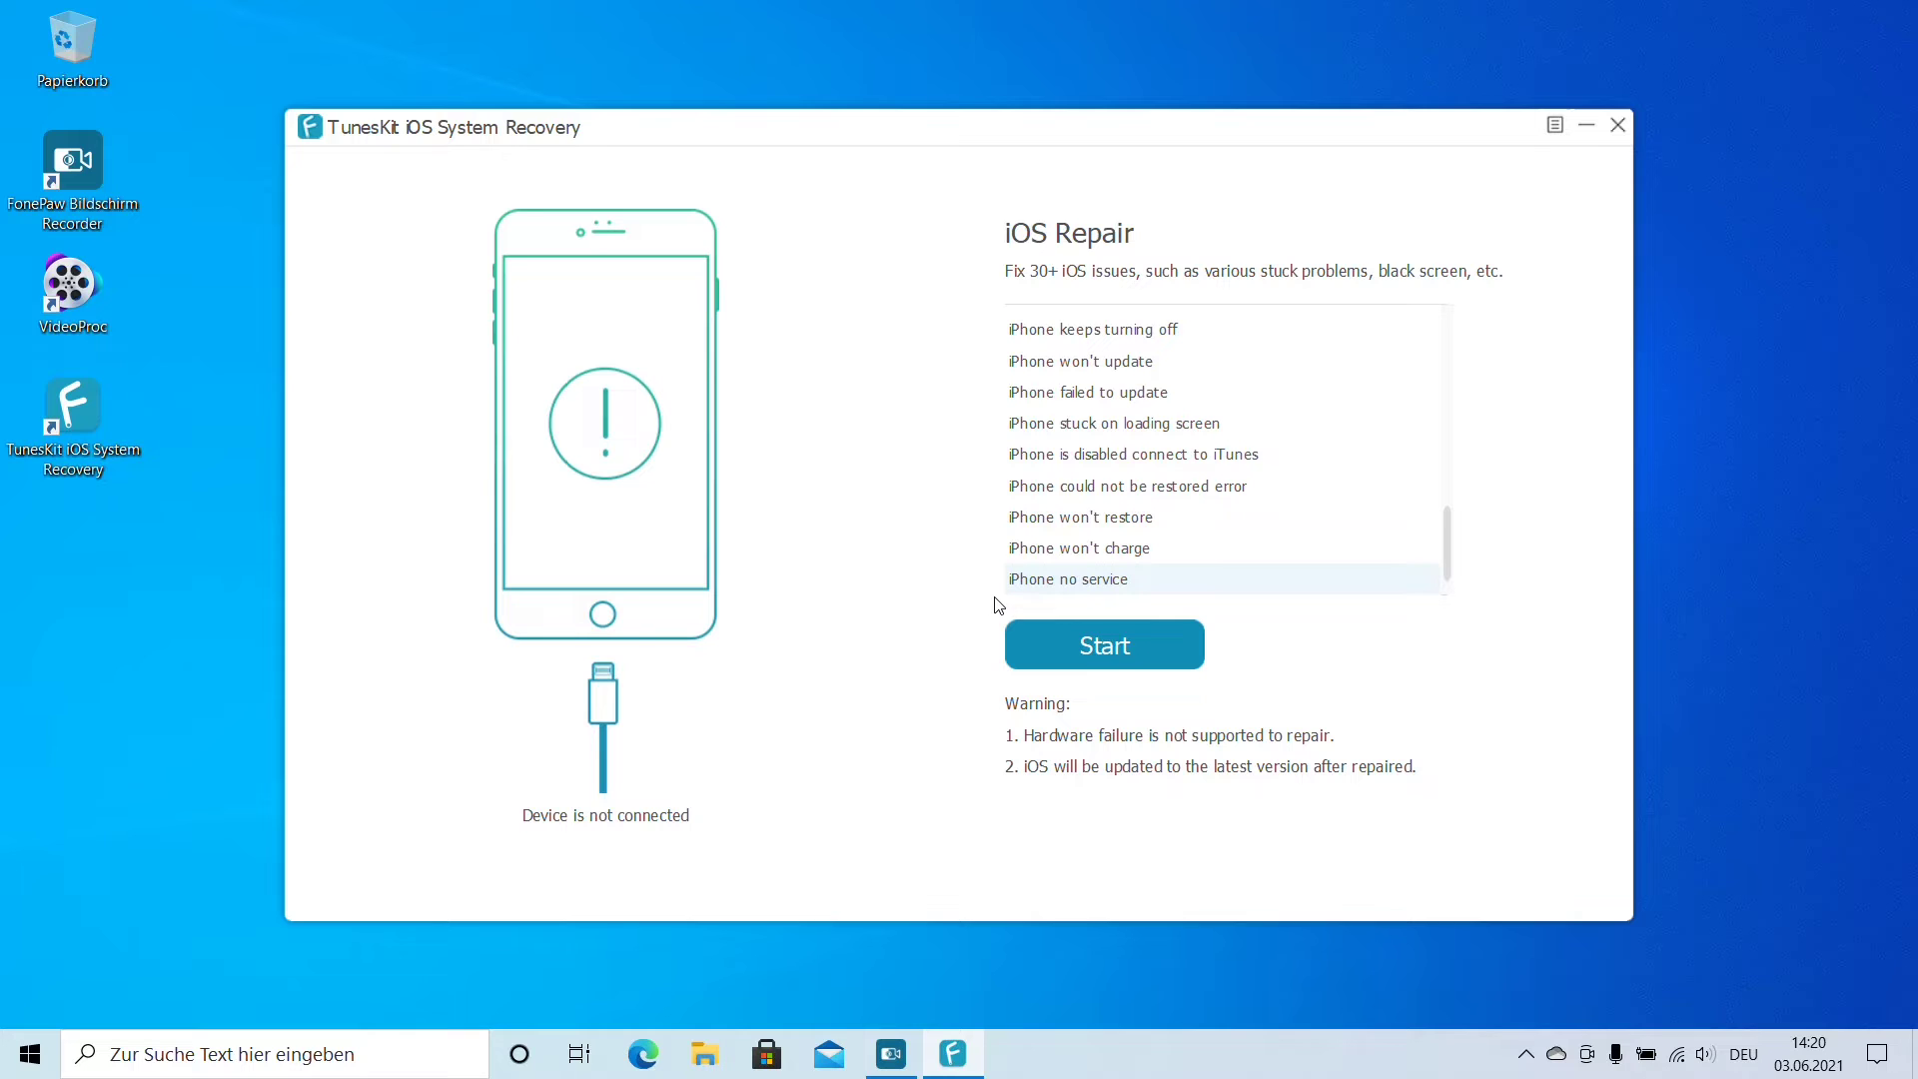
Step: Start the iOS repair, compare Standard Mode with Advanced Mode, and proceed with Standard Mode
left_click(1062, 651)
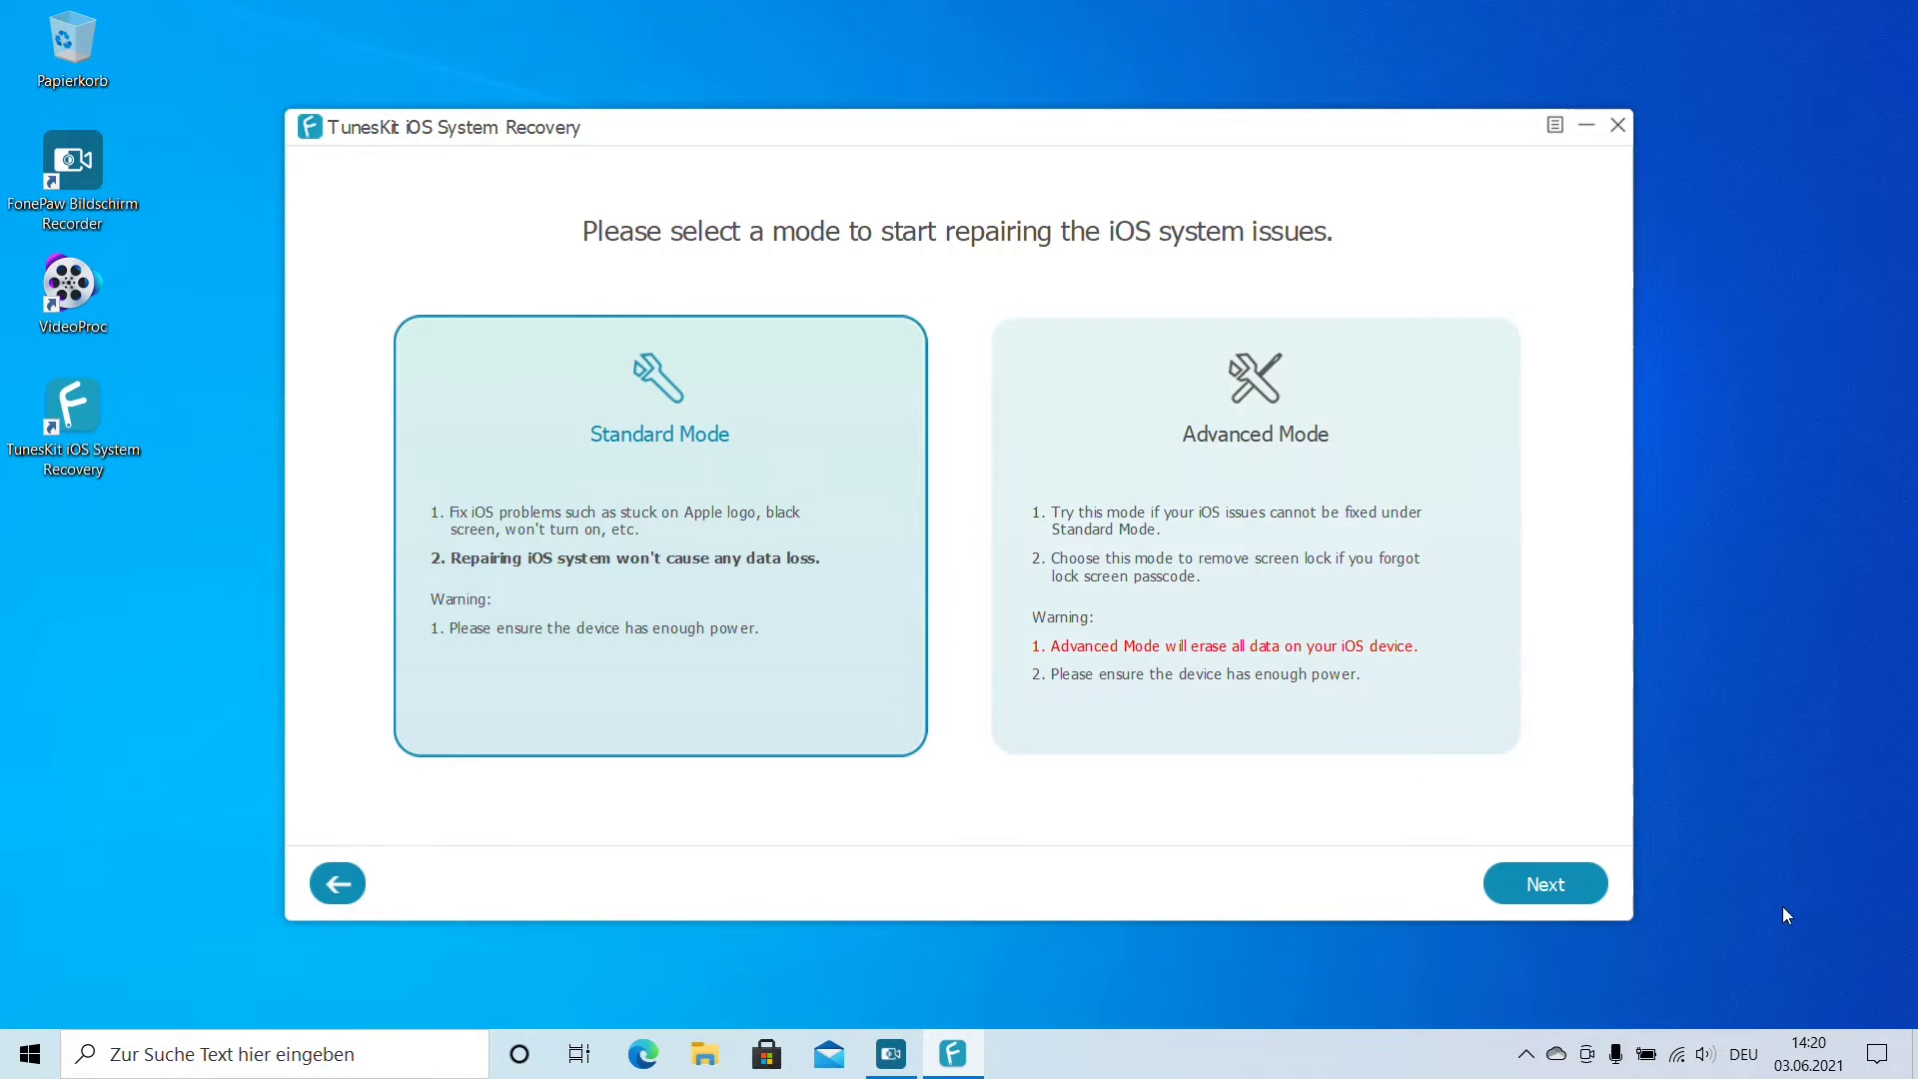
left_click(1268, 512)
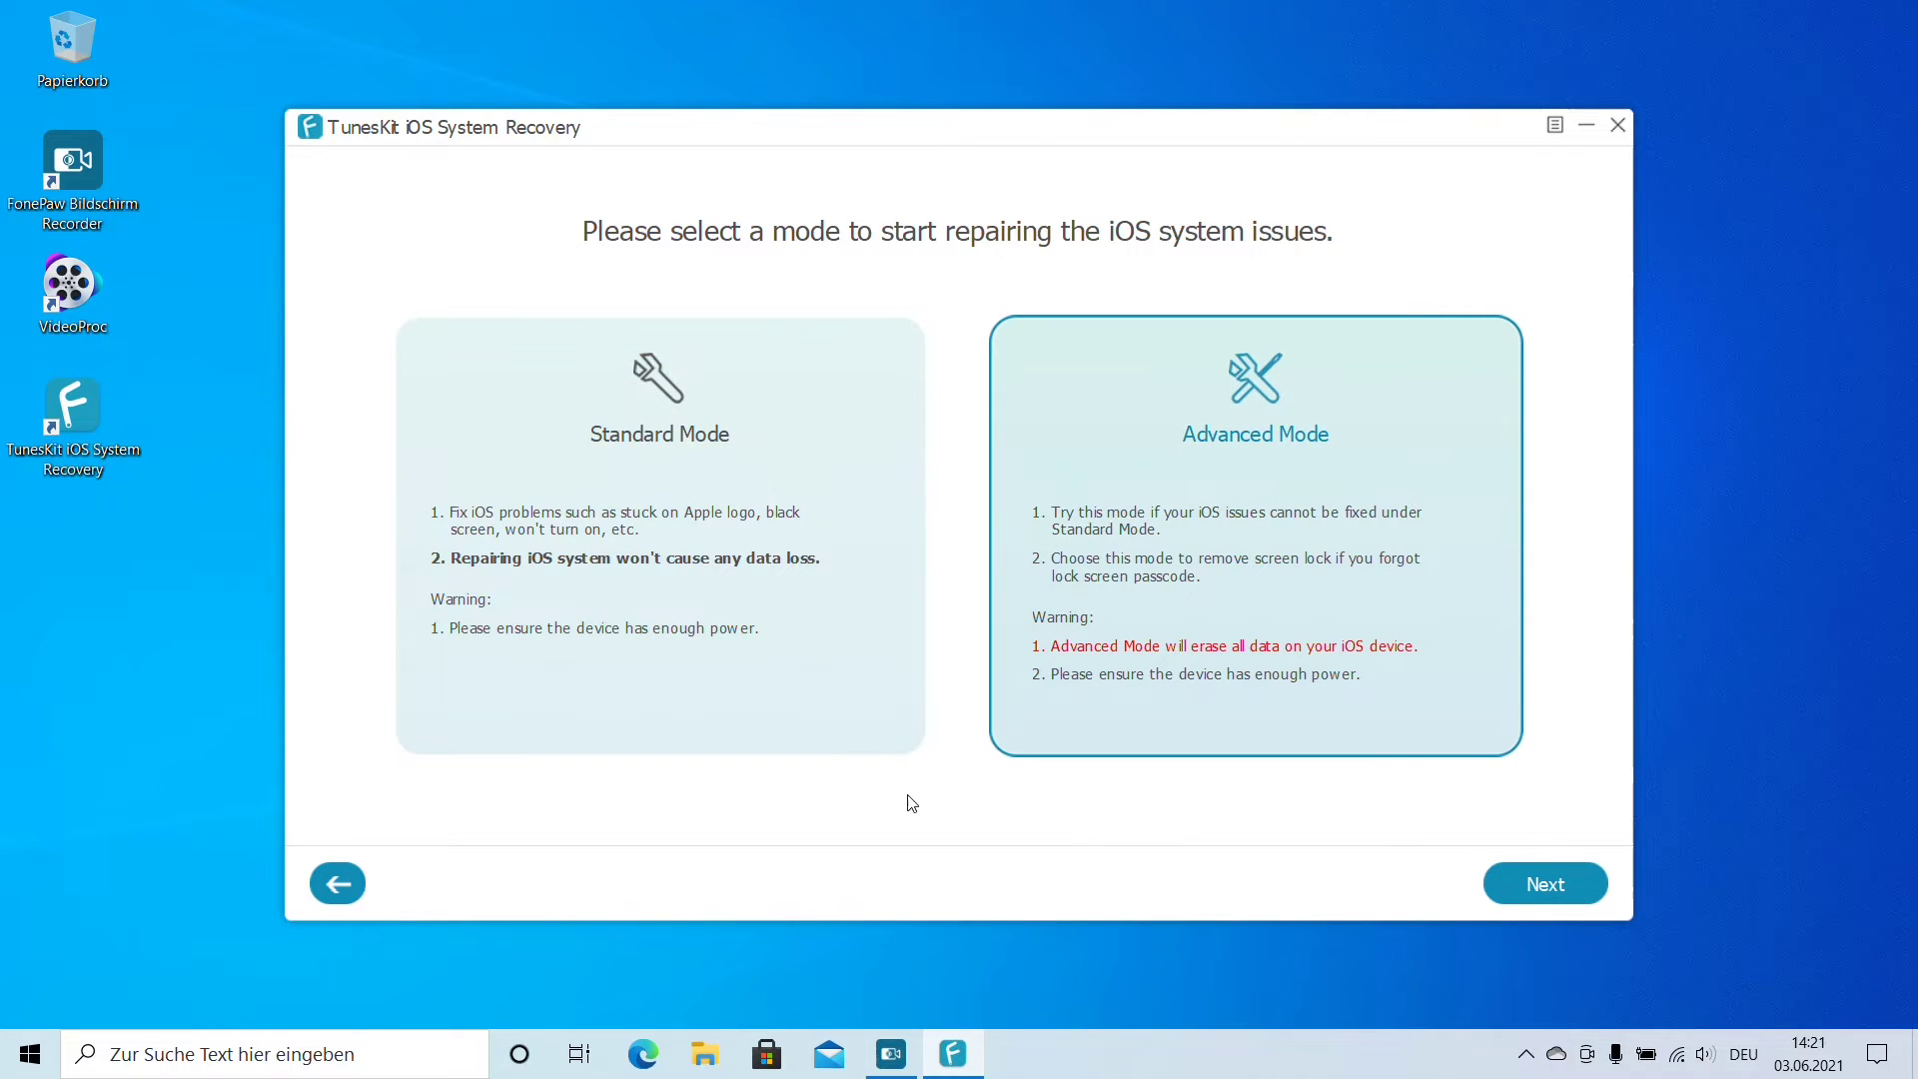
left_click(799, 711)
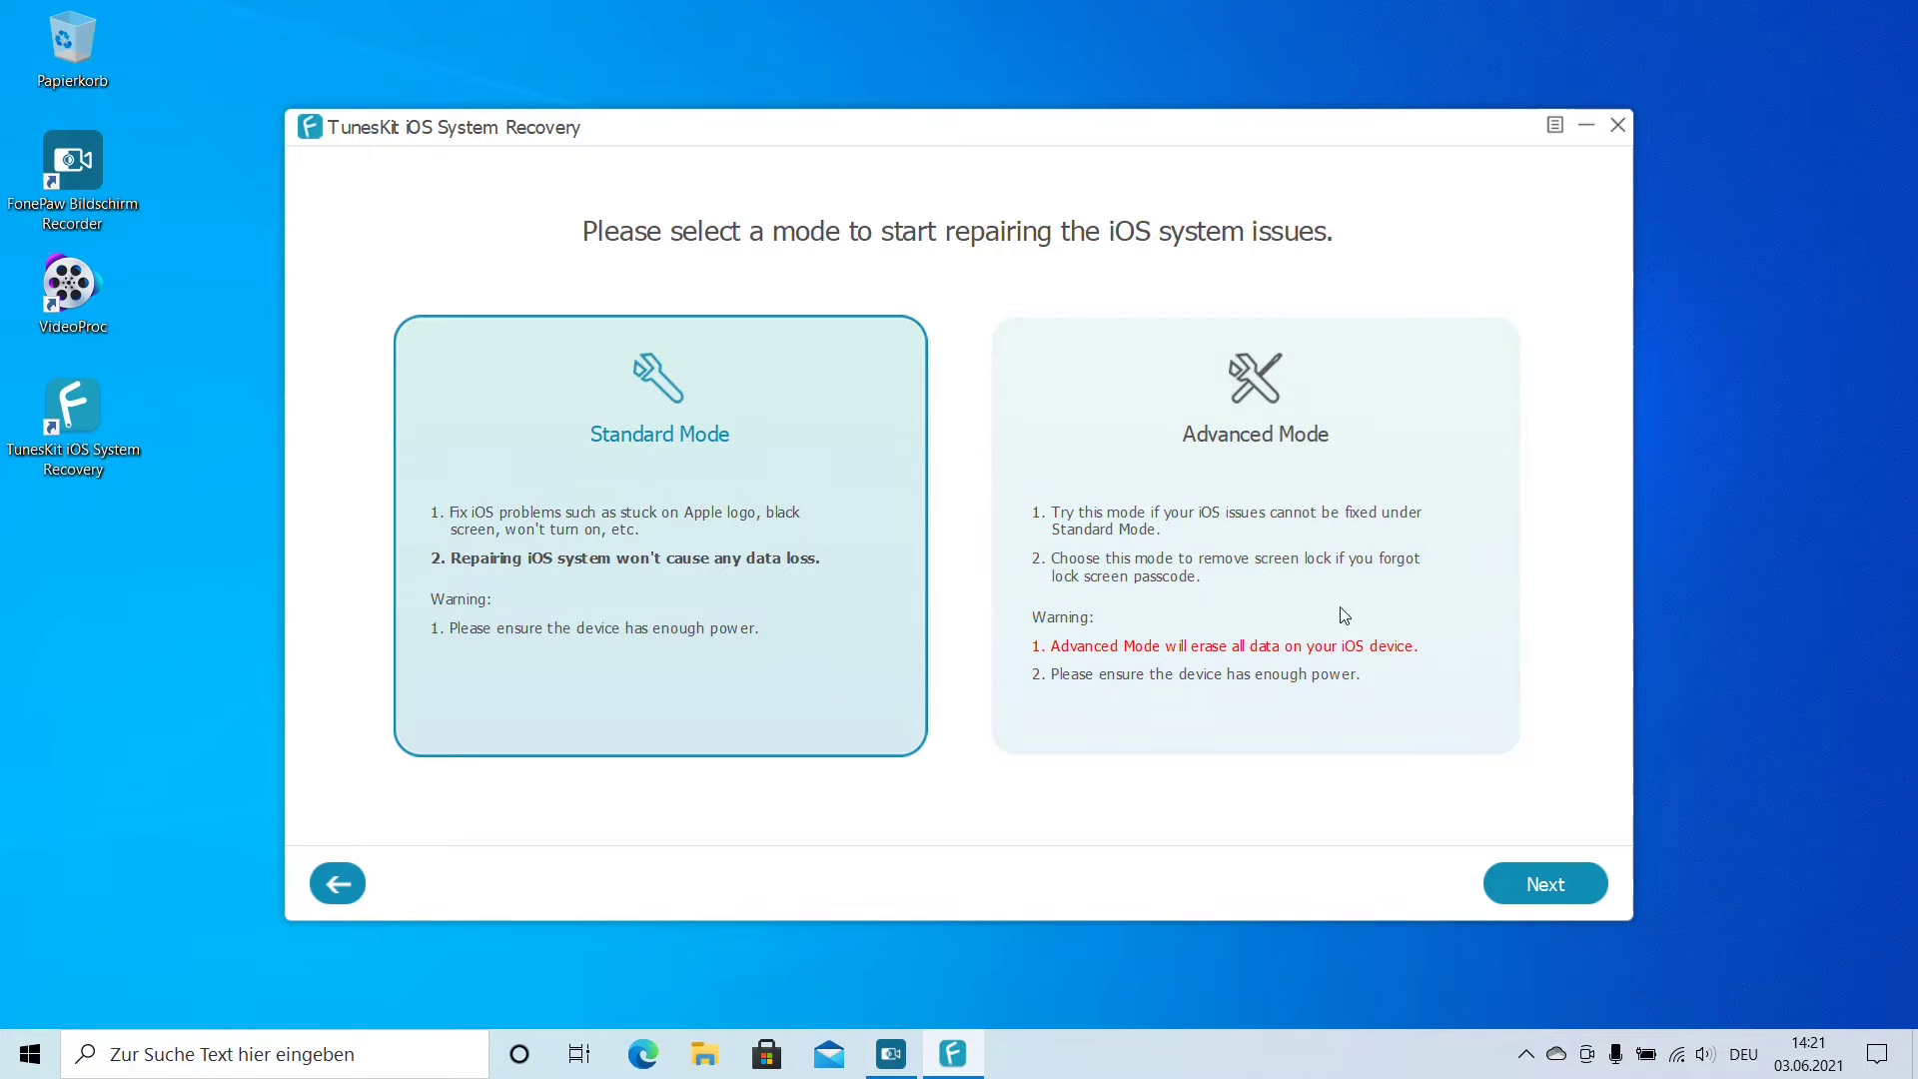
left_click(1419, 561)
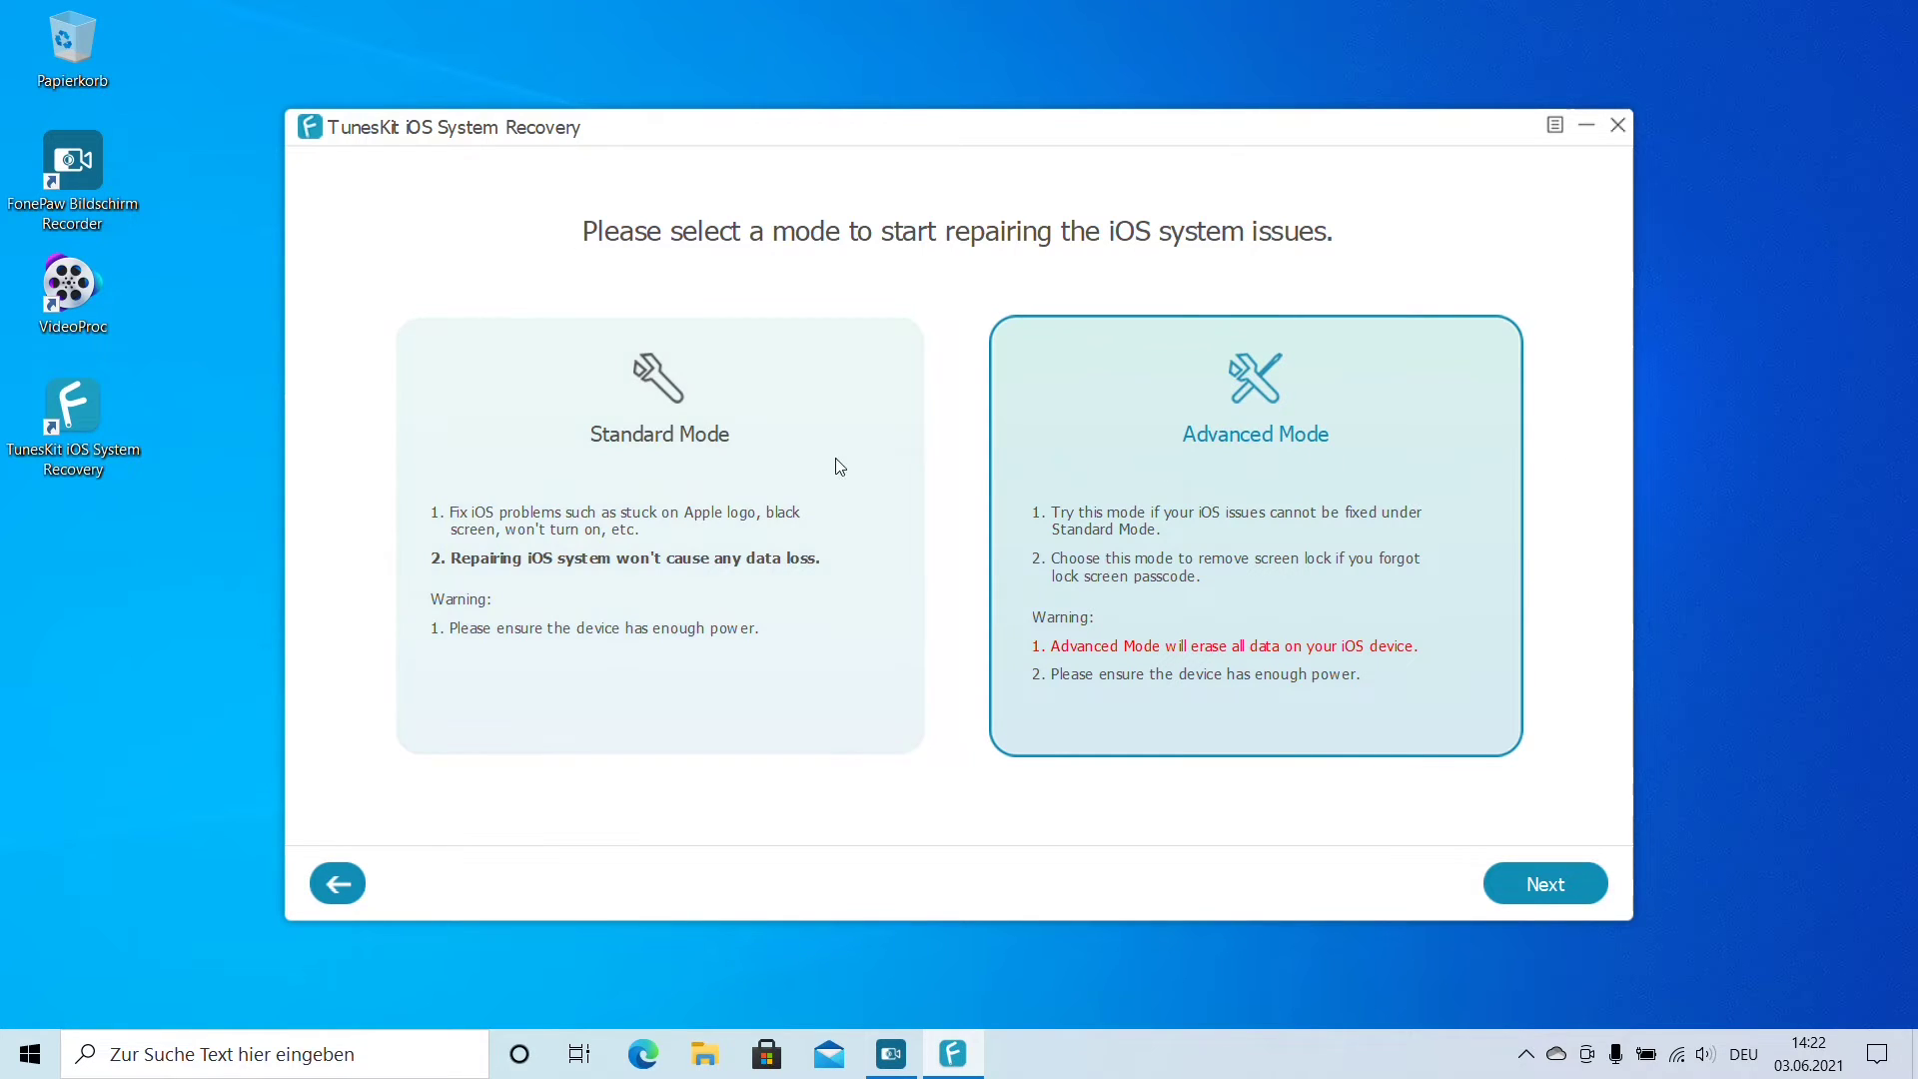
left_click(787, 458)
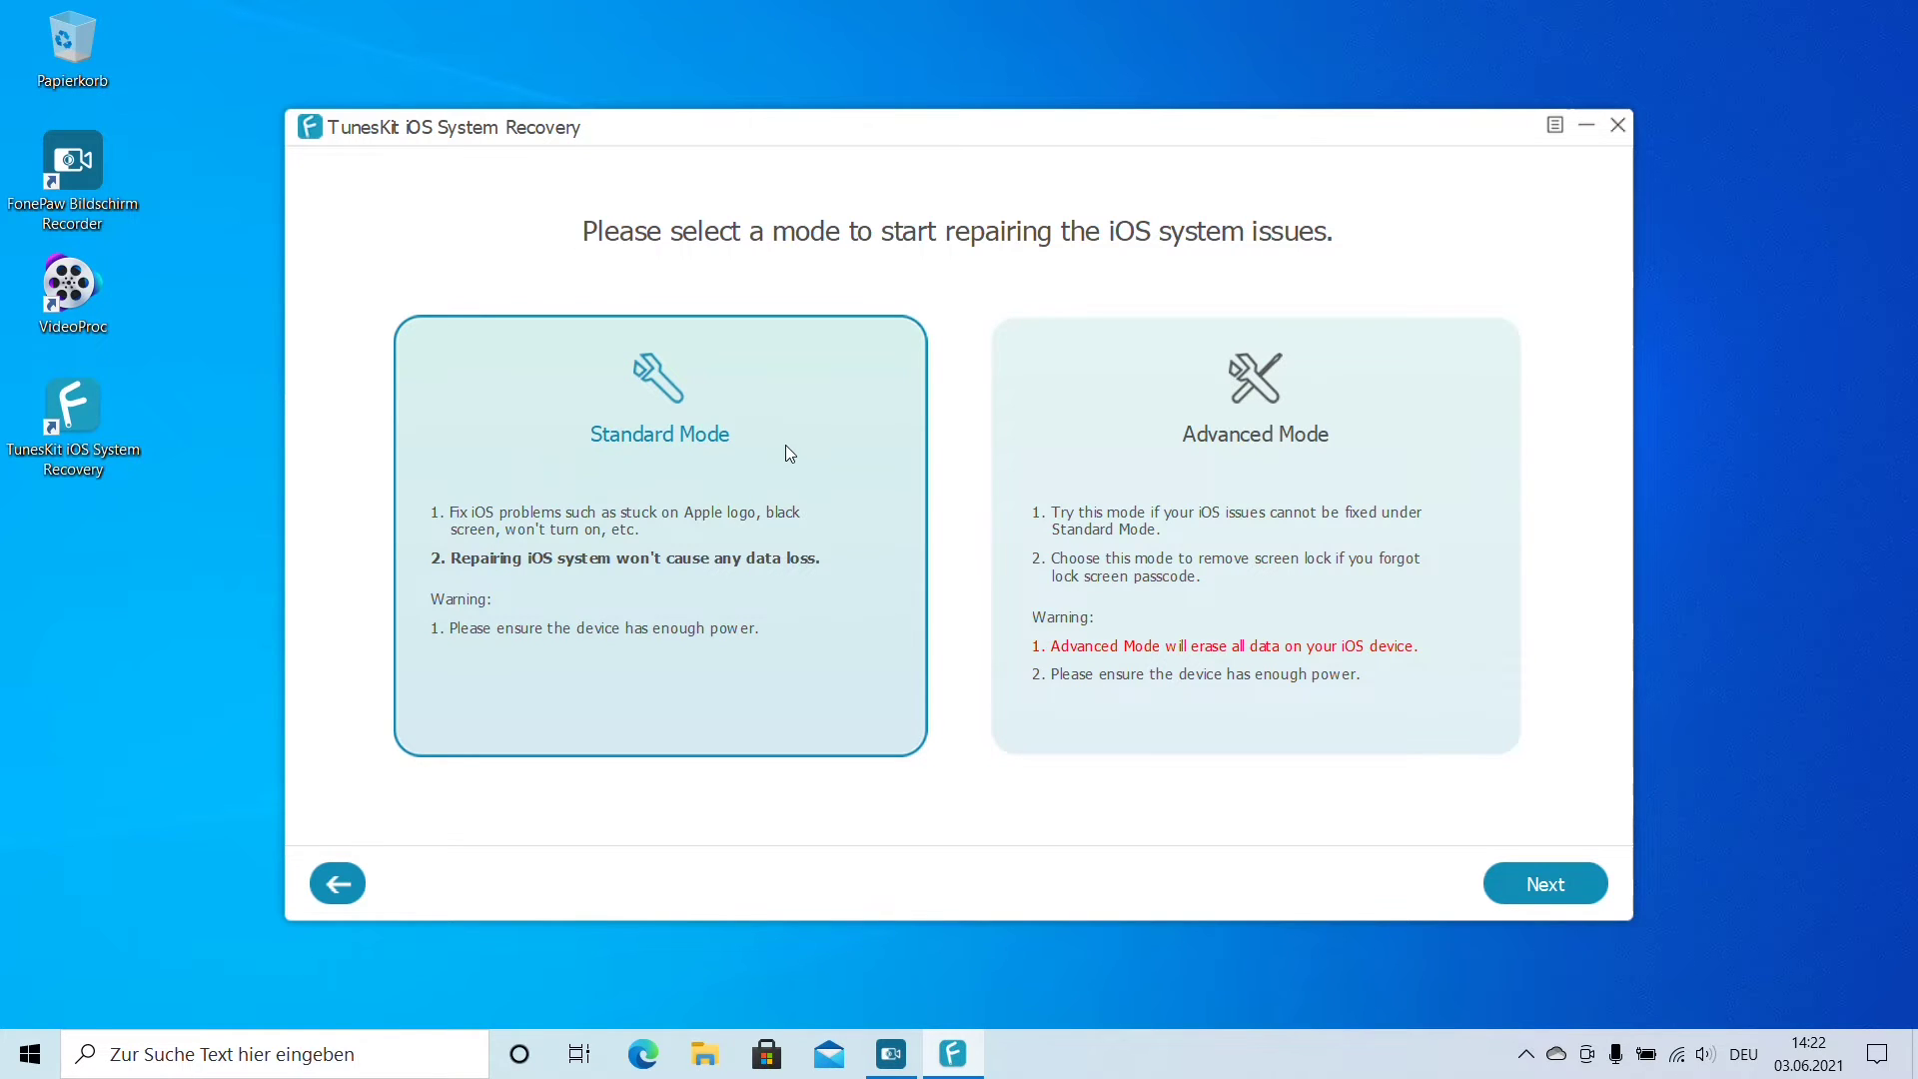
left_click(1288, 440)
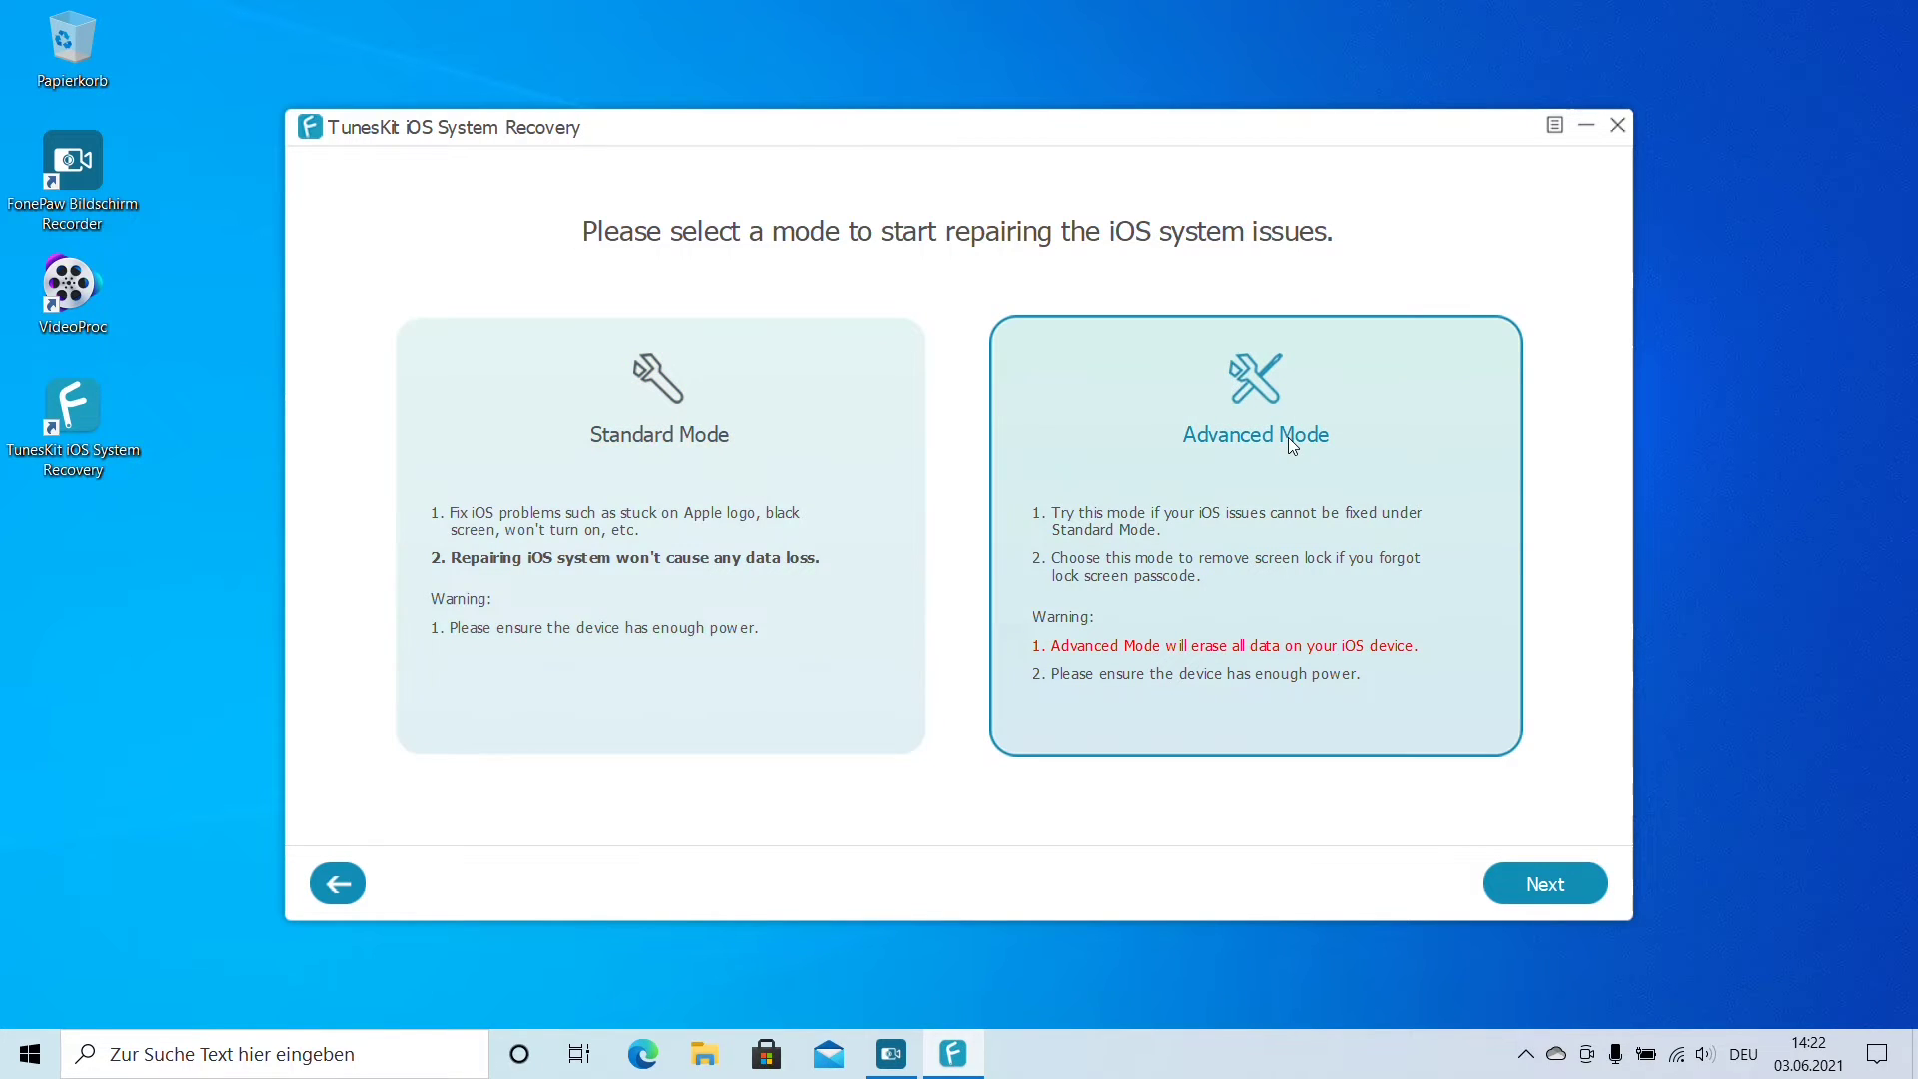
left_click(857, 449)
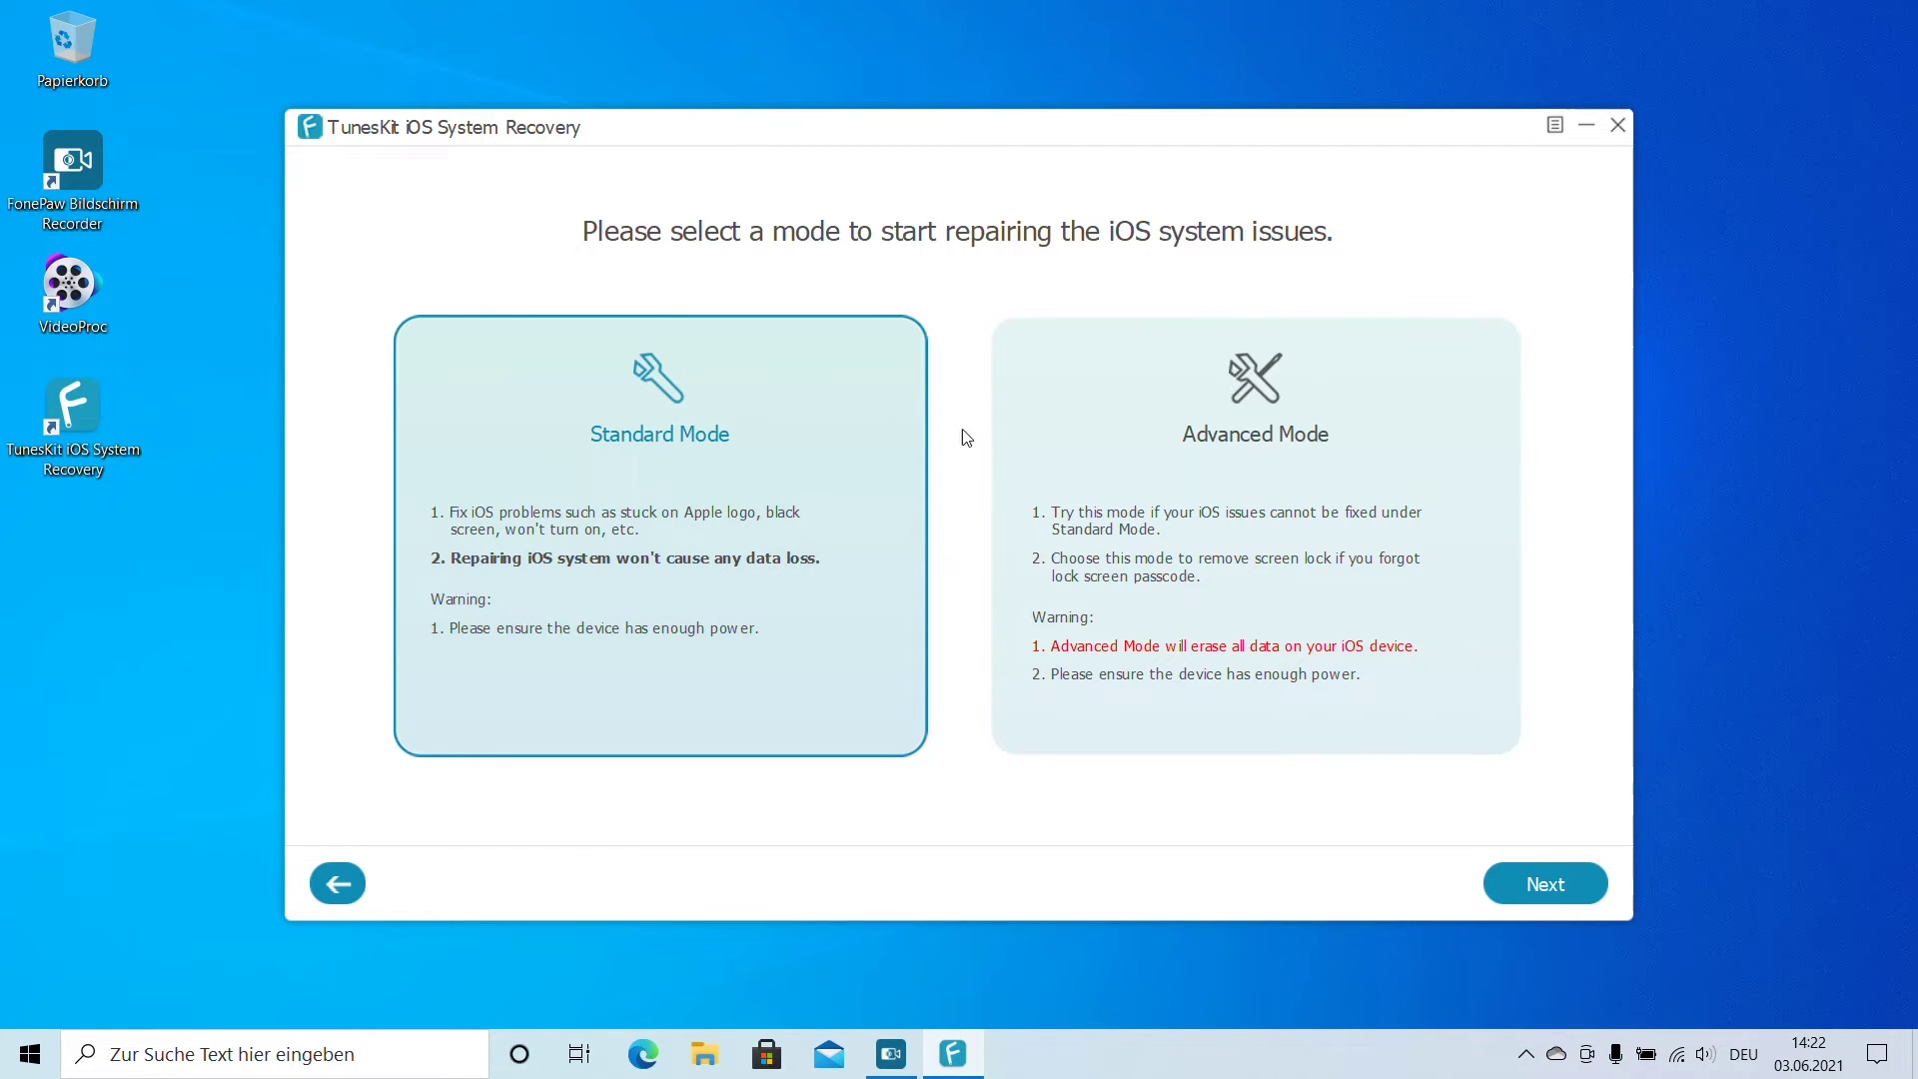
left_click(1550, 883)
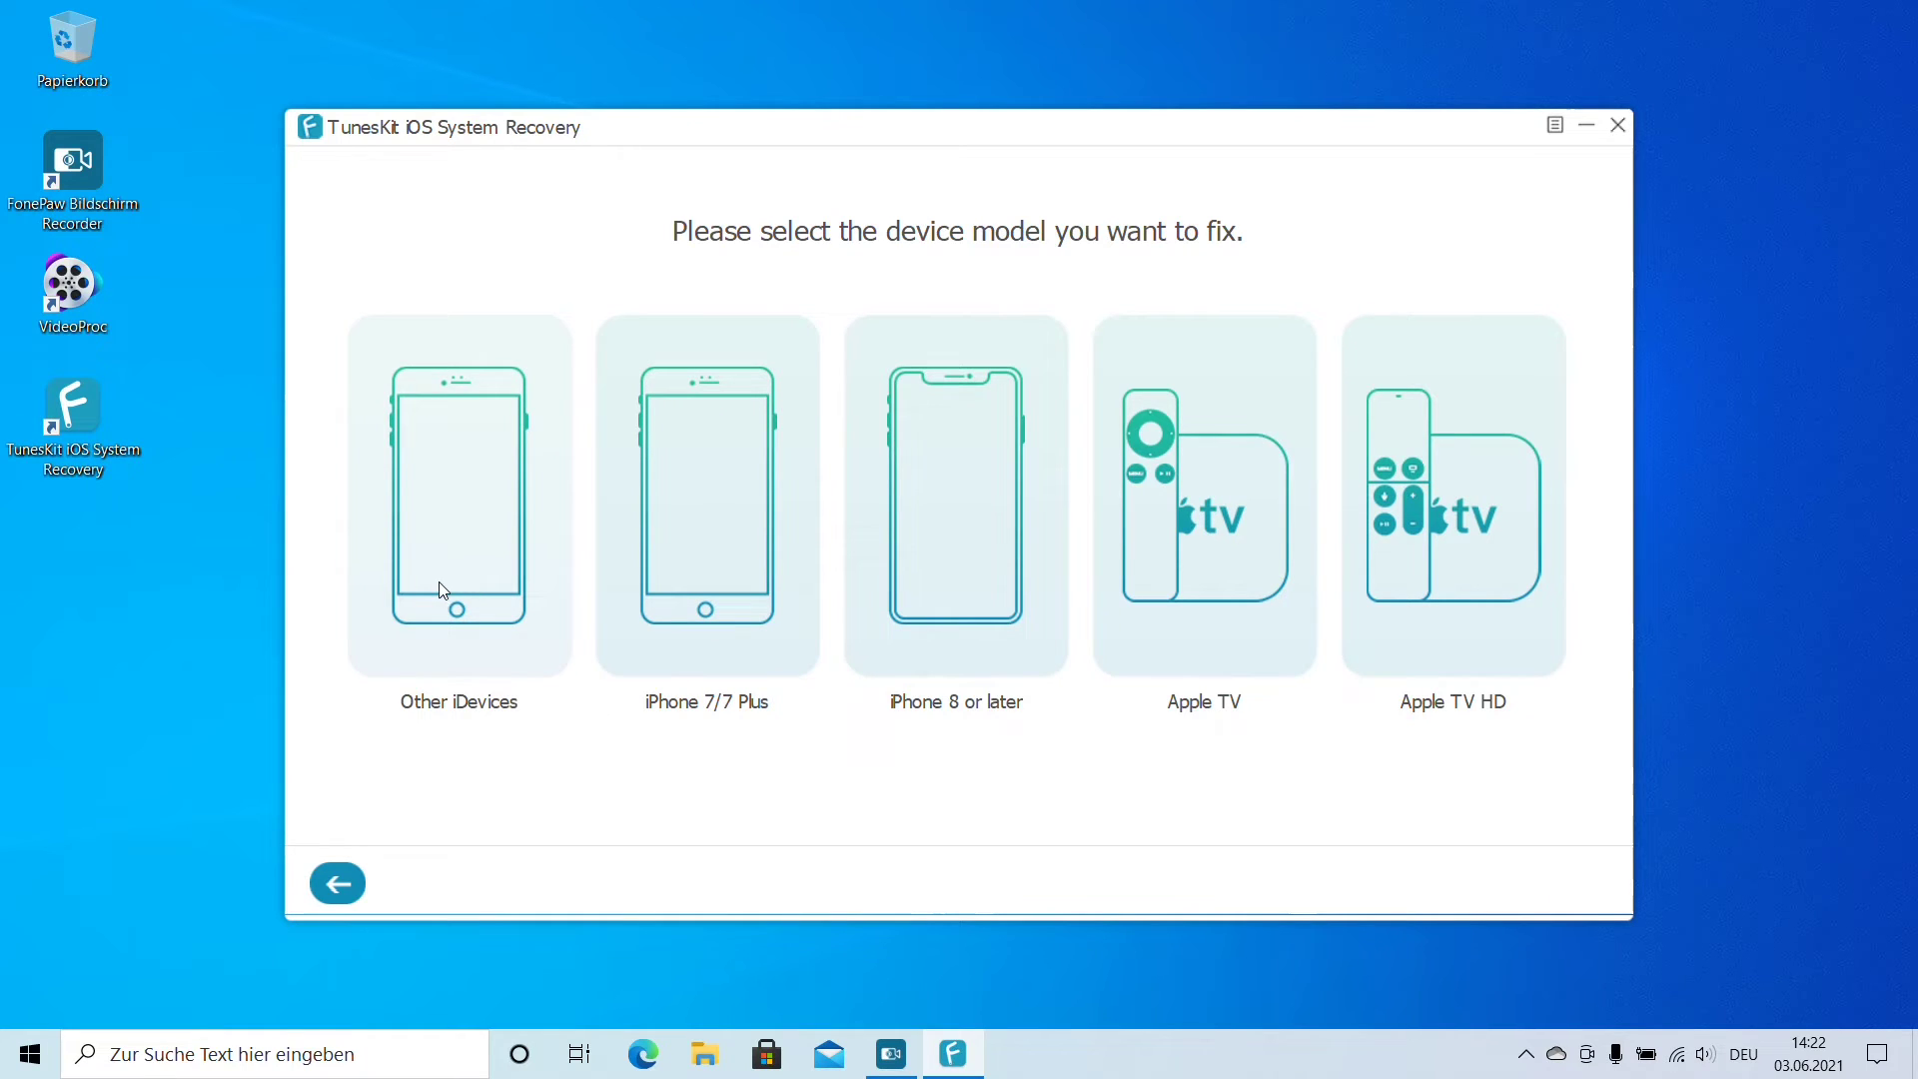
Step: Choose iPhone 8 or later as the device model and continue past the DFU Mode instructions
left_click(988, 600)
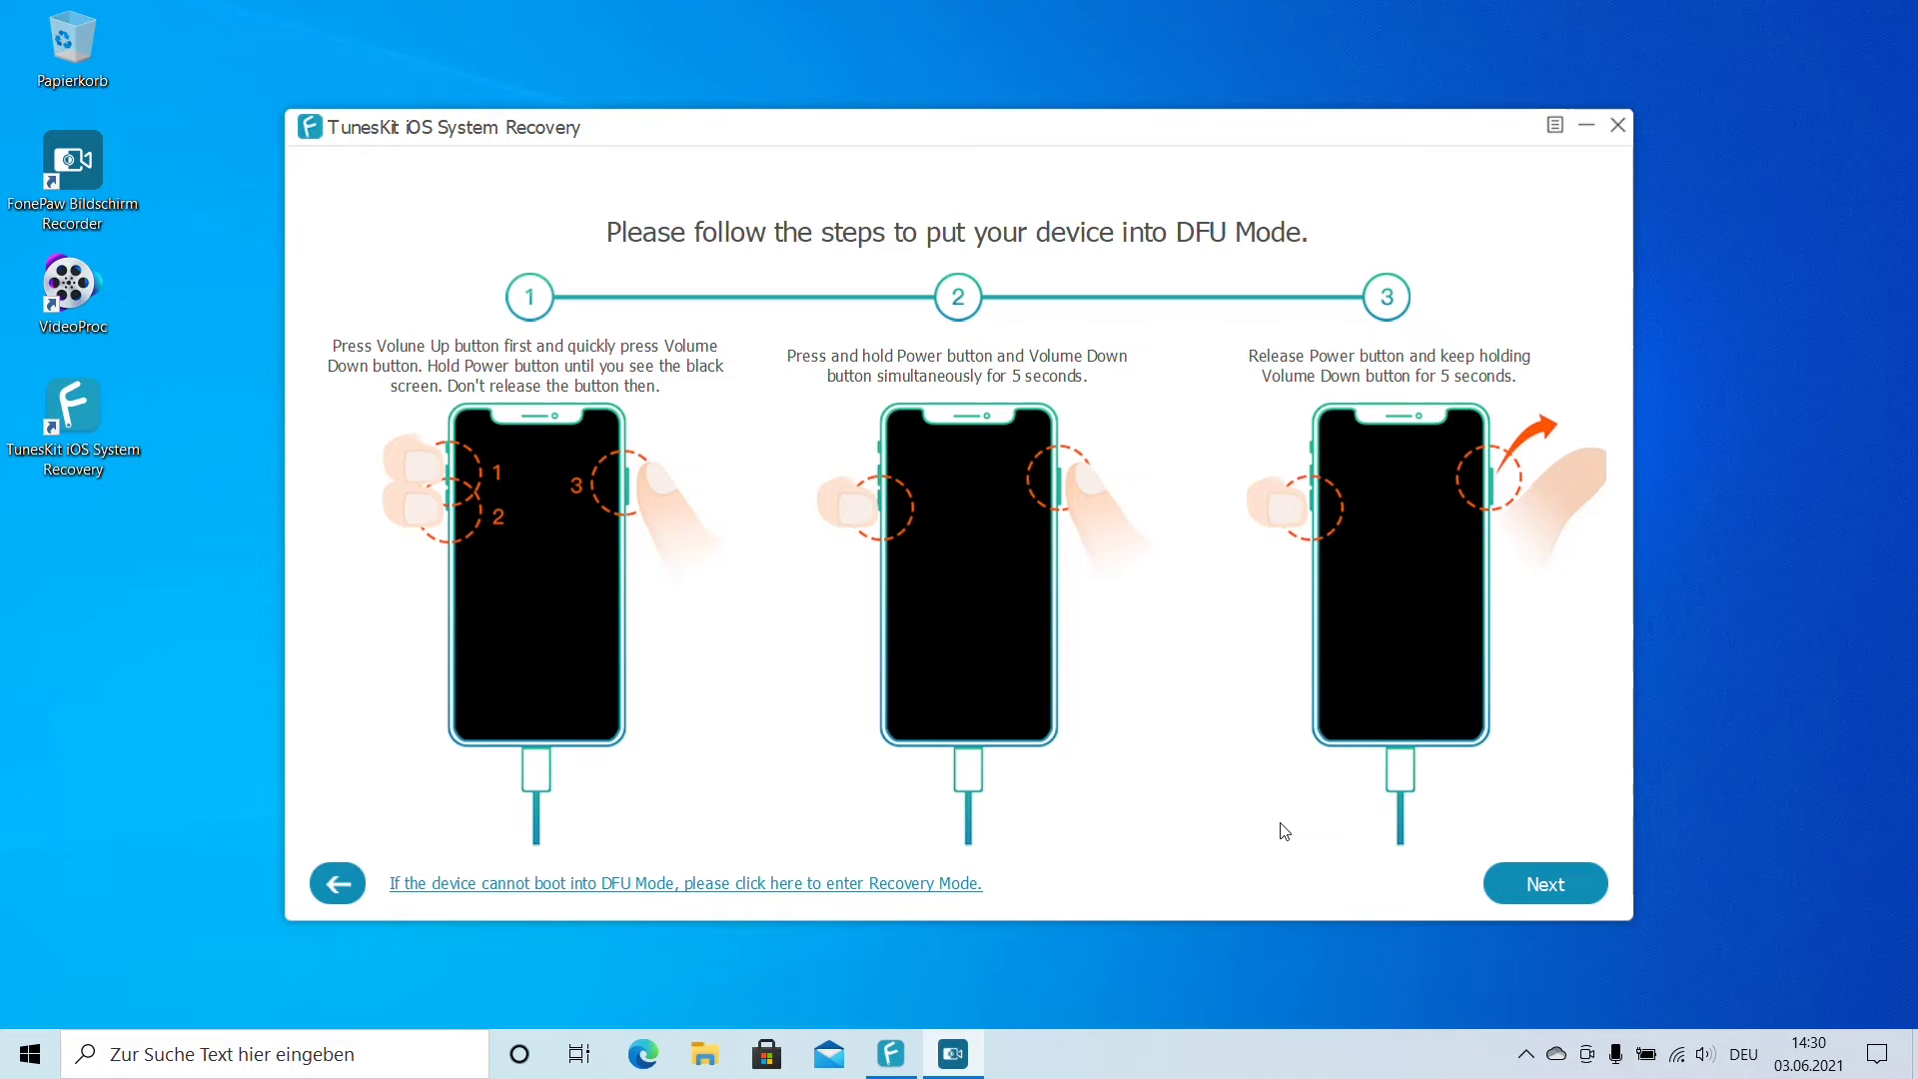
left_click(1543, 883)
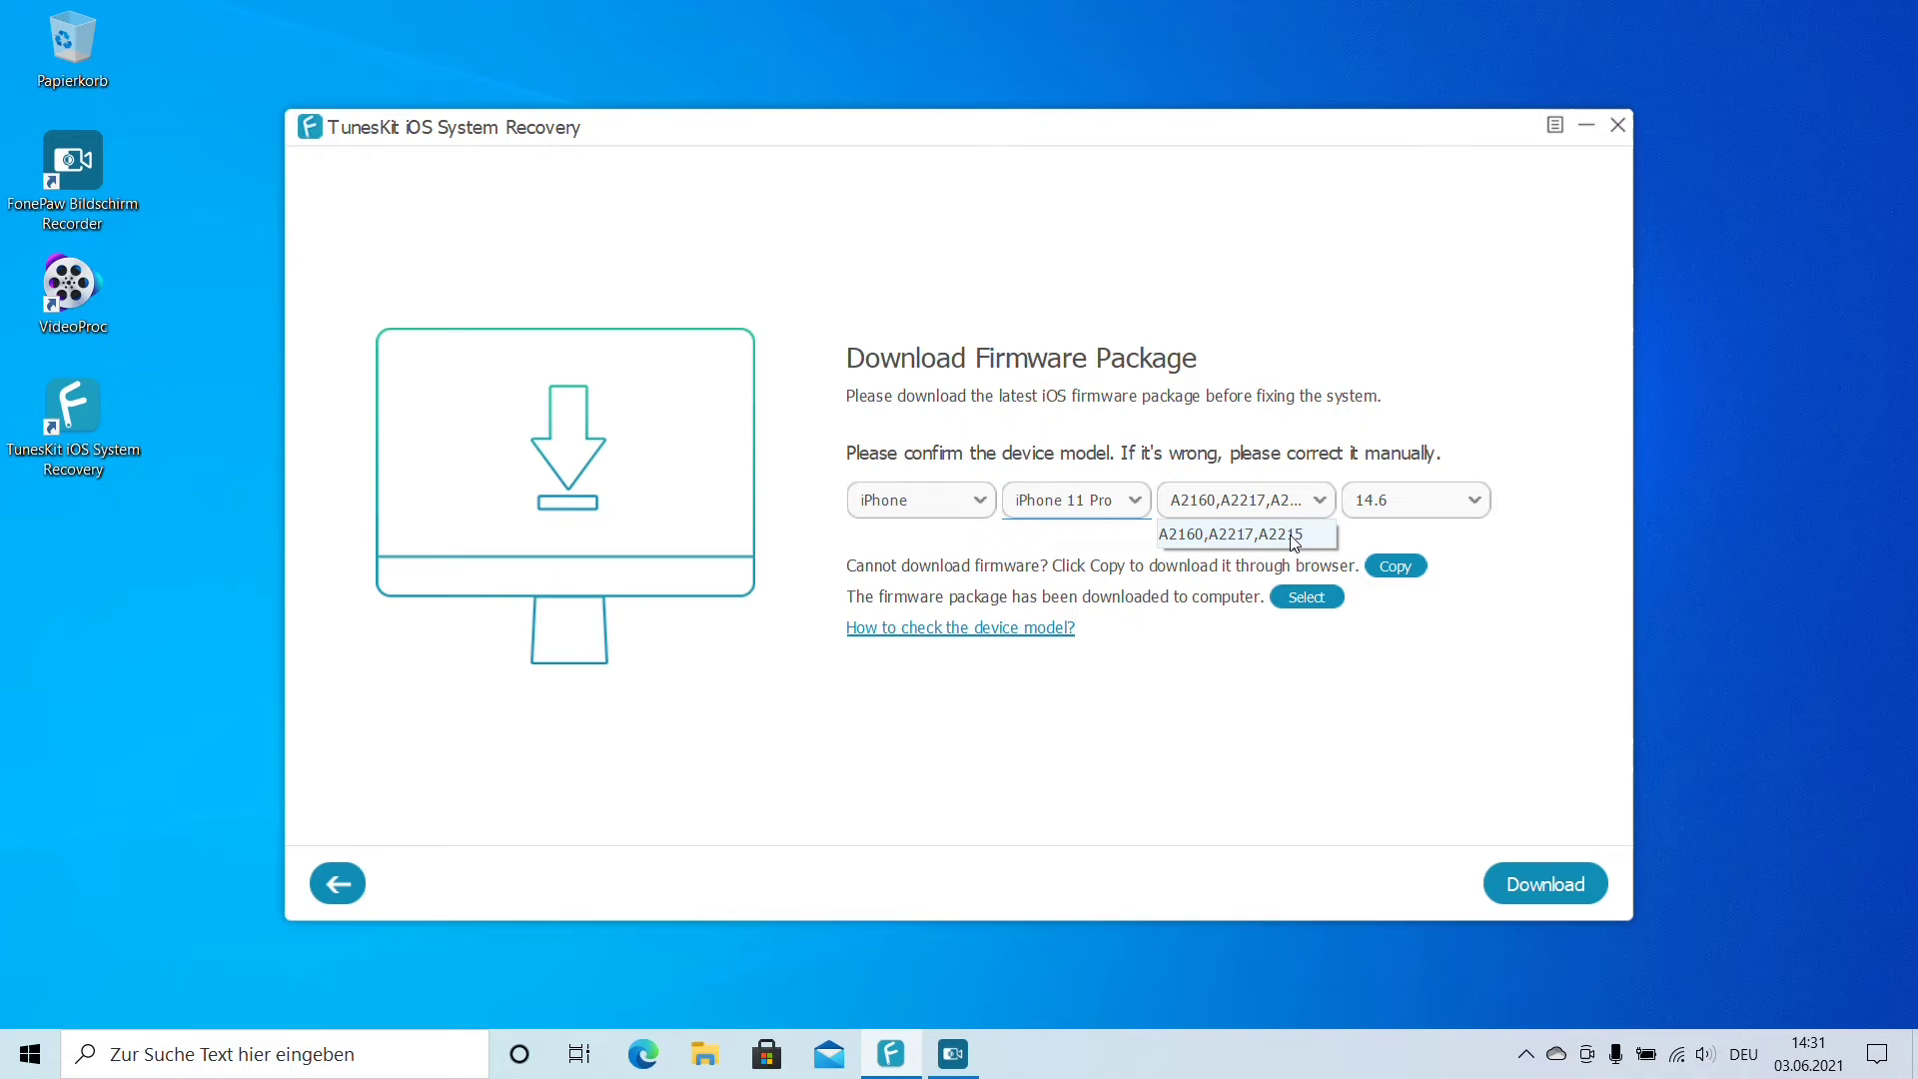
Step: Confirm model A2160,A2217,A2215 for the iPhone 11 Pro and keep firmware version 14.6
left_click(1294, 538)
left_click(1407, 513)
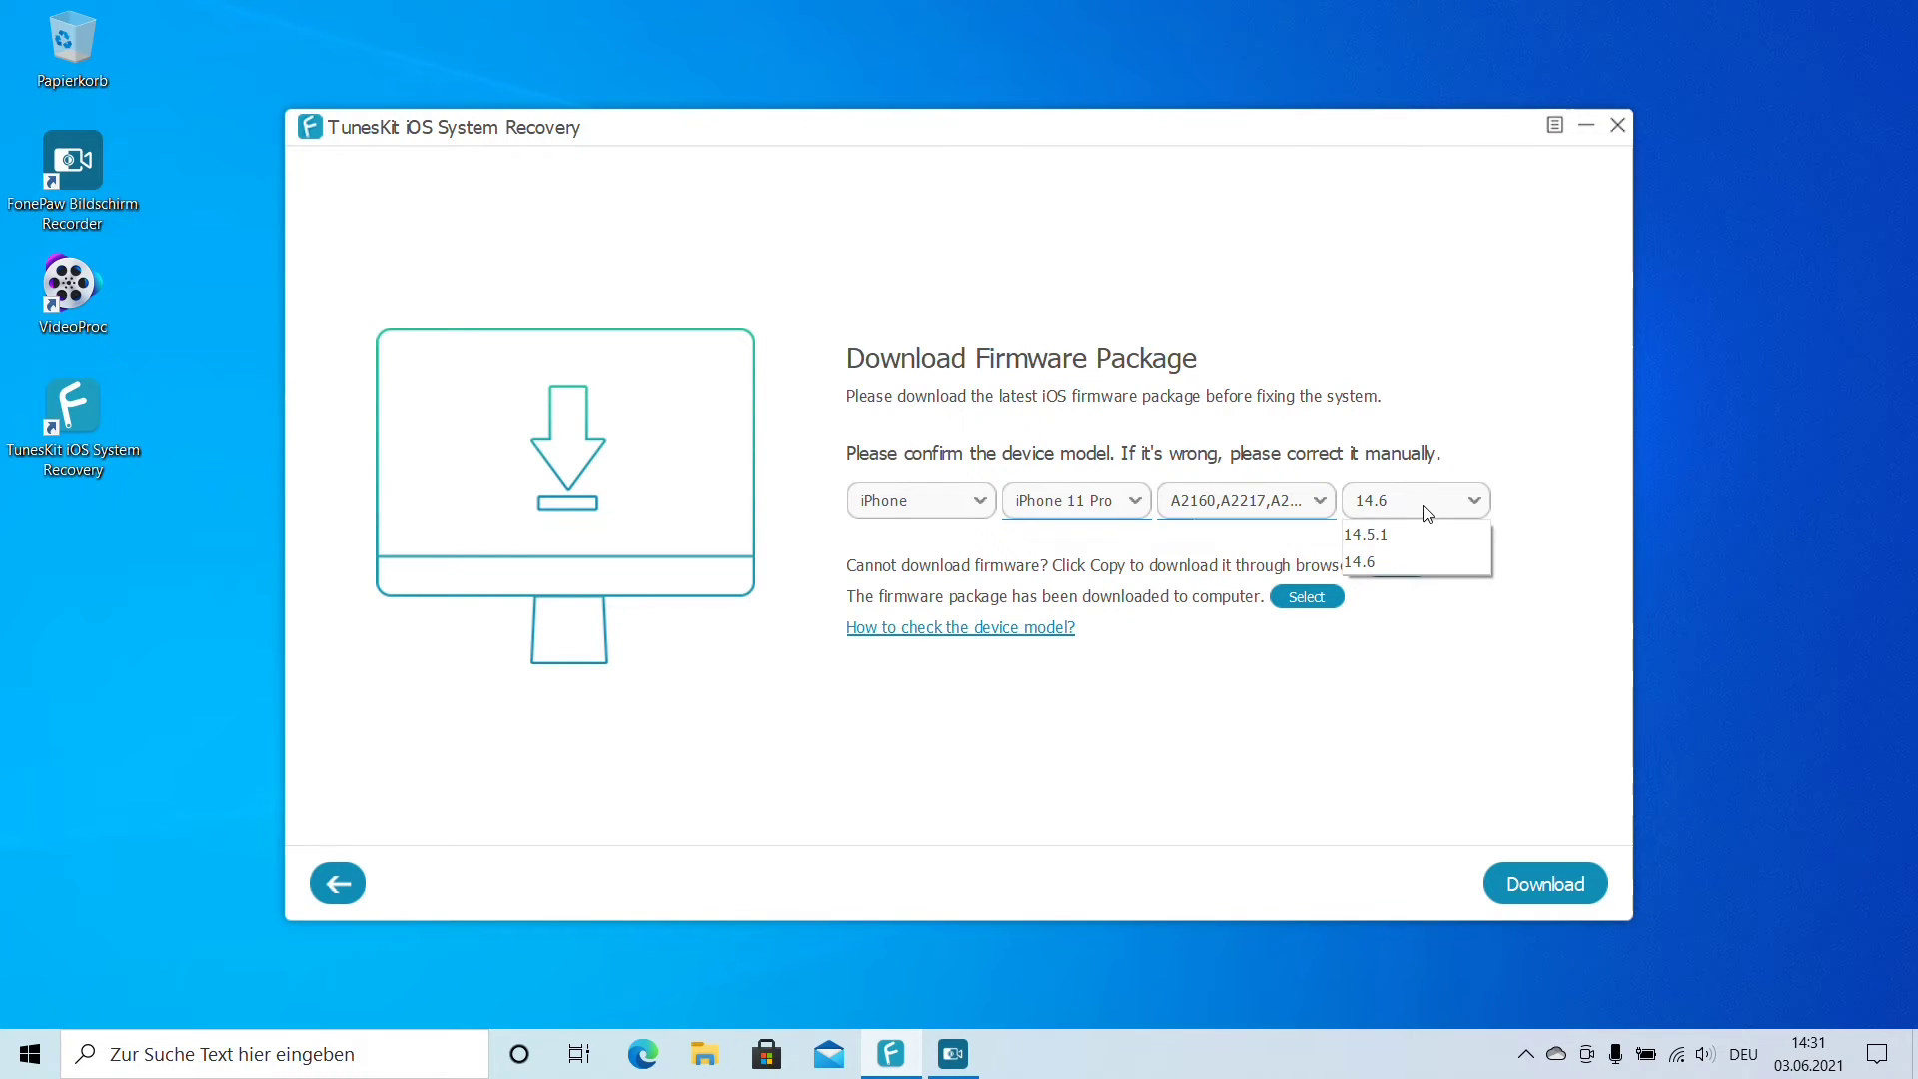
left_click(1414, 510)
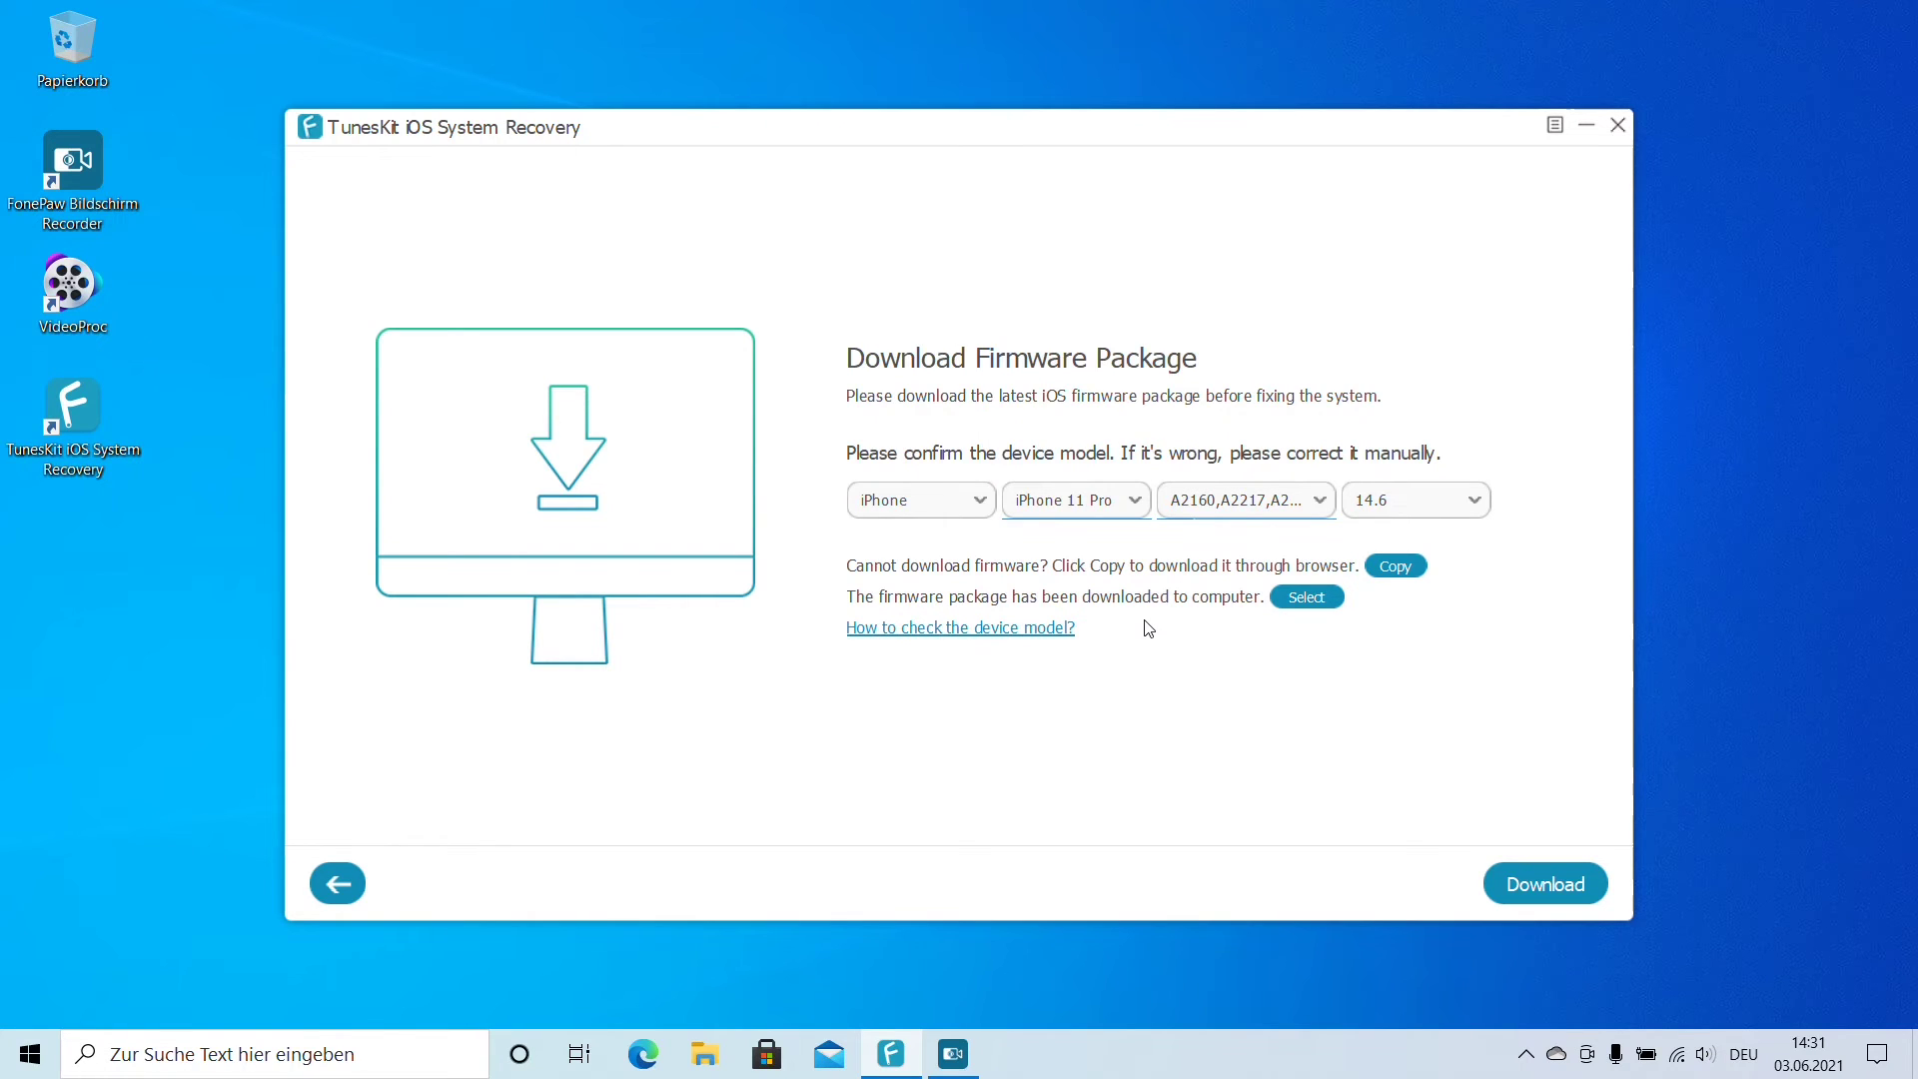
Step: Open the help on checking the device model, read through Apple's support article, and close the browser
left_click(957, 643)
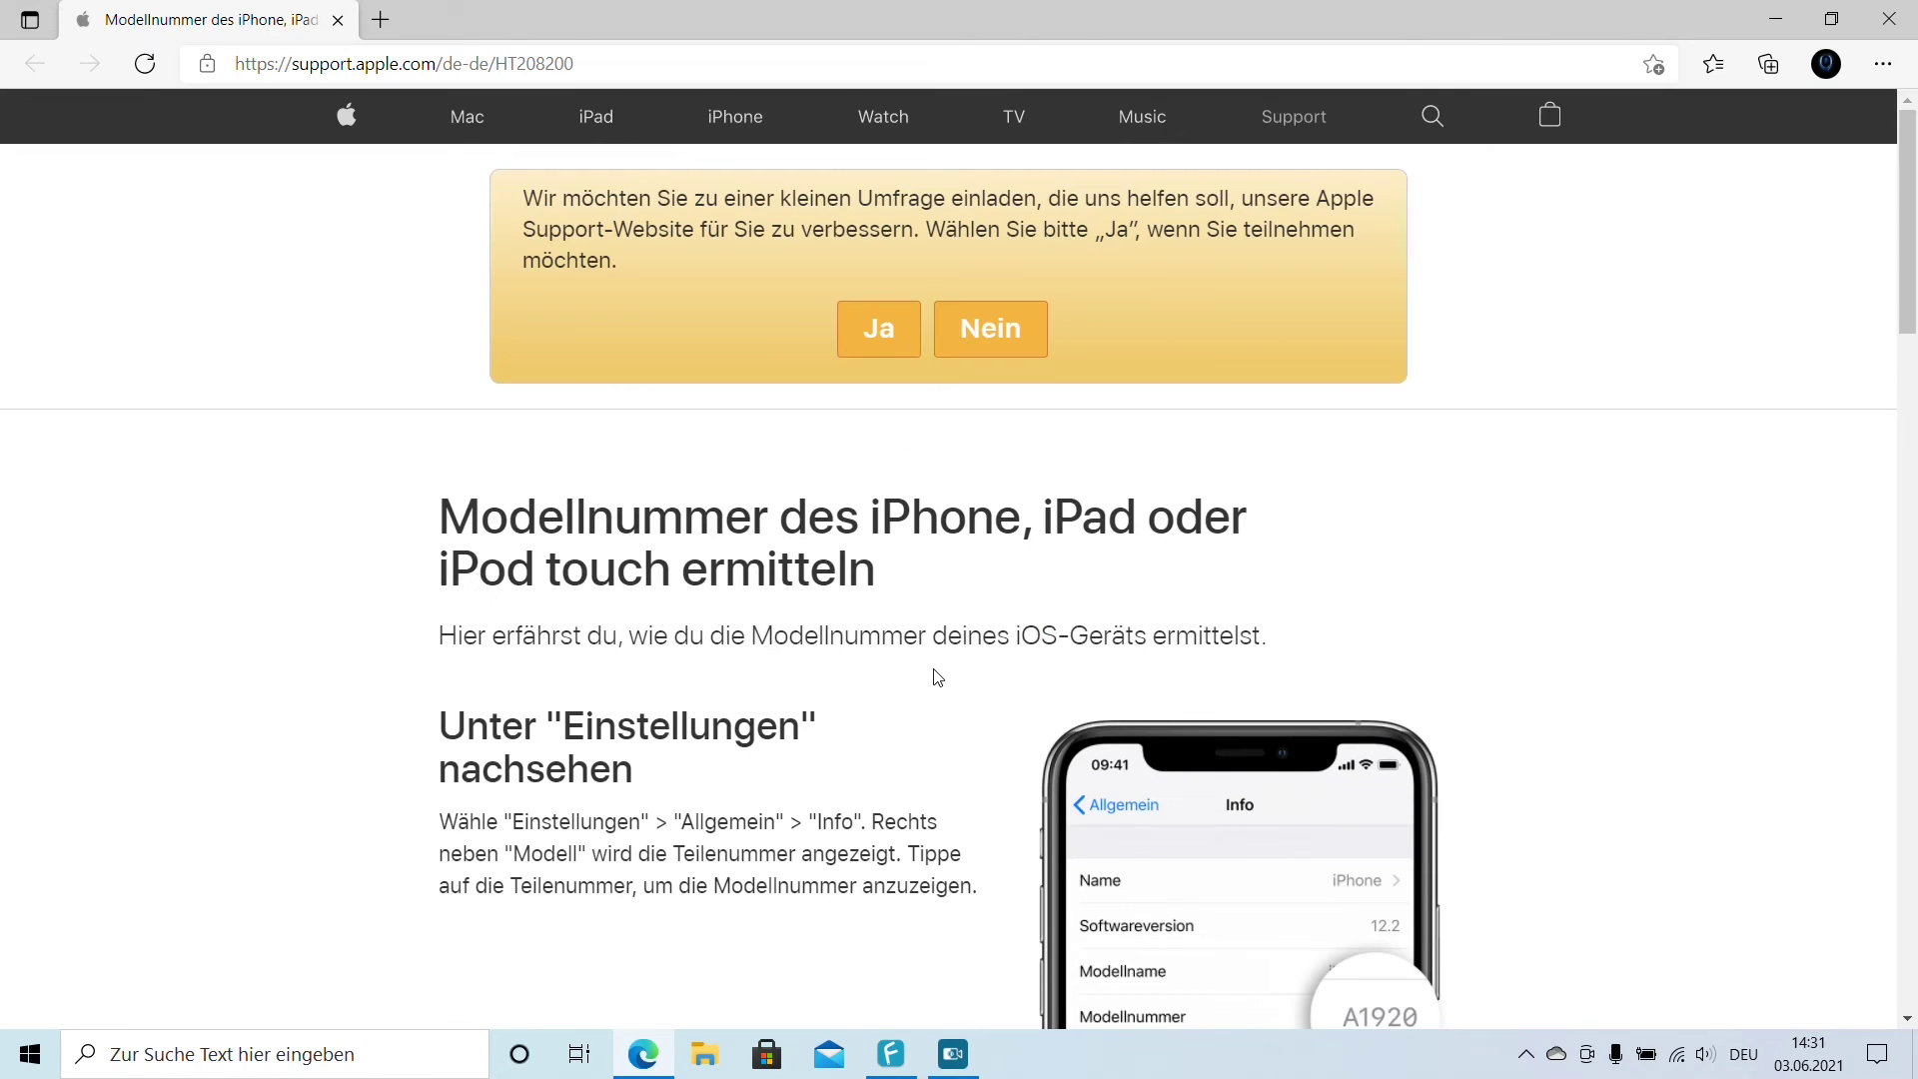
scroll(937, 678, "down", 8)
scroll(921, 656, "down", 7)
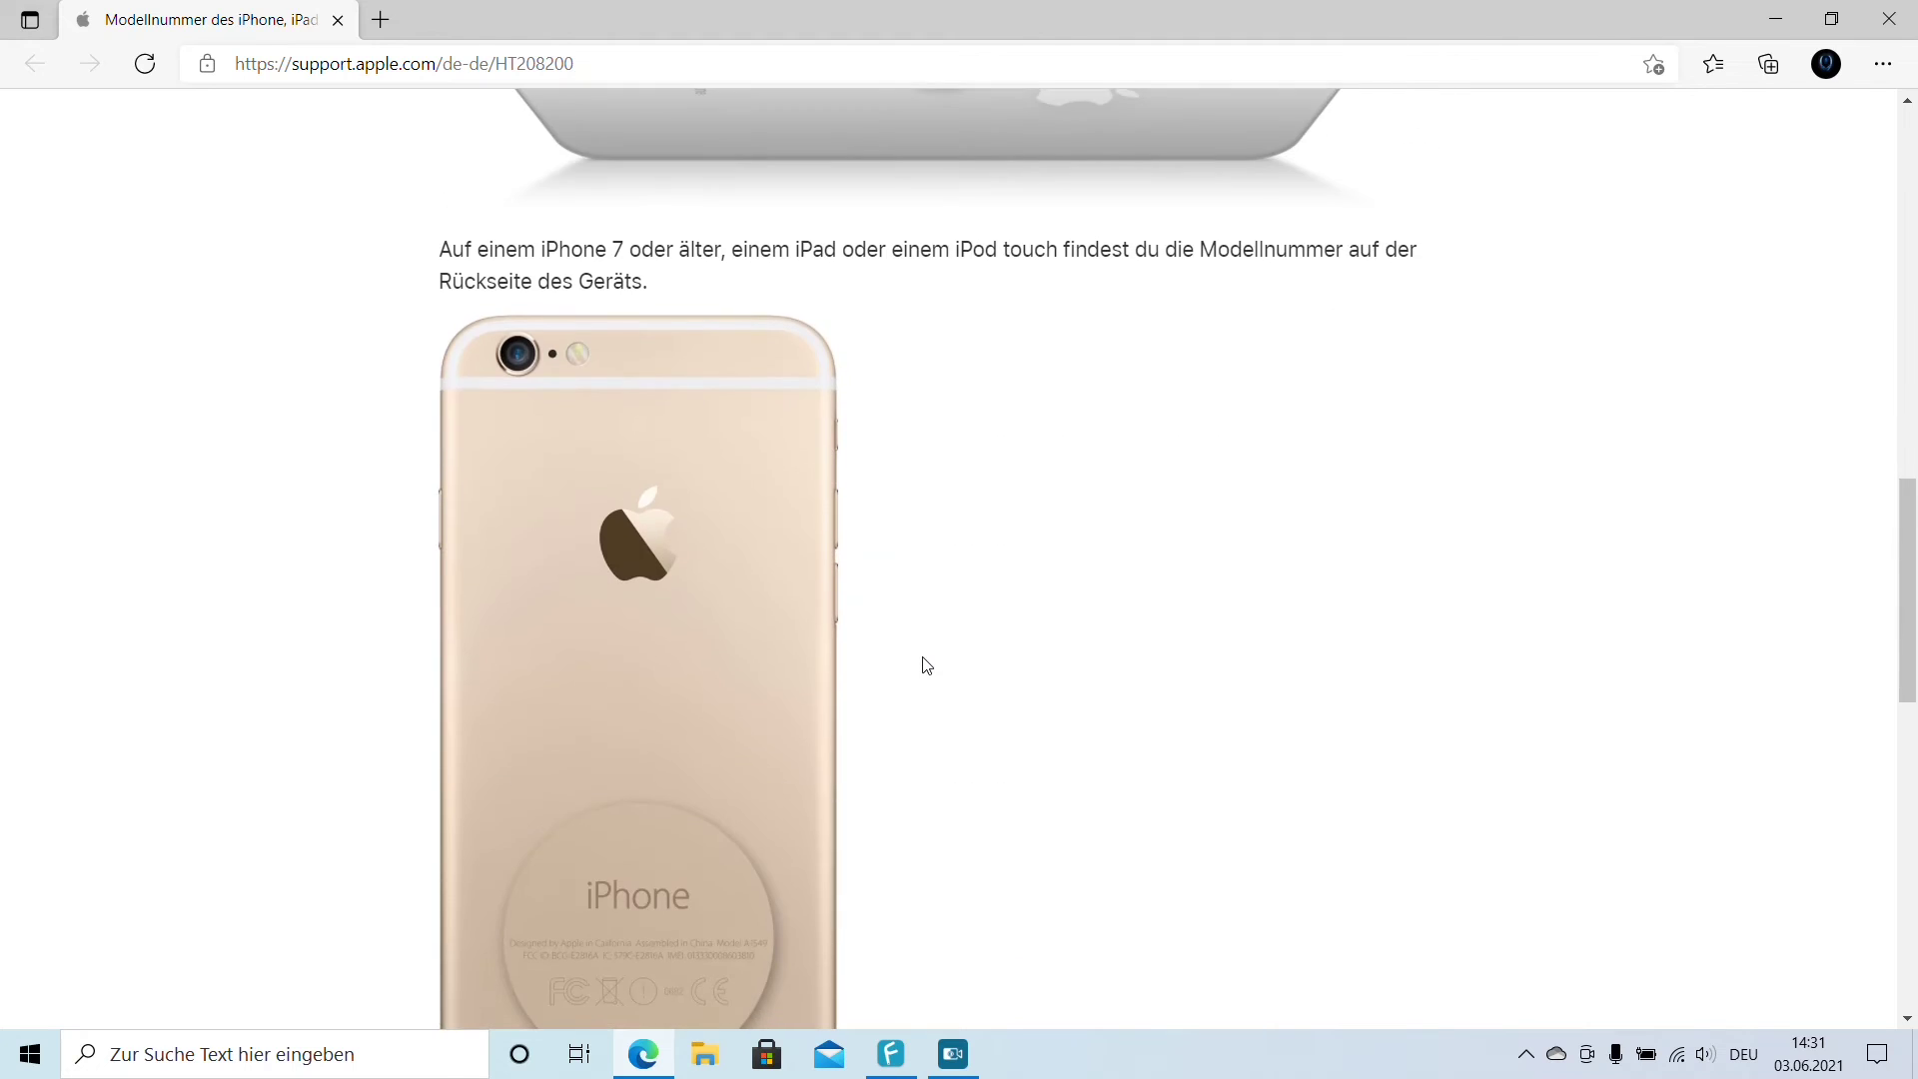
scroll(926, 665, "down", 15)
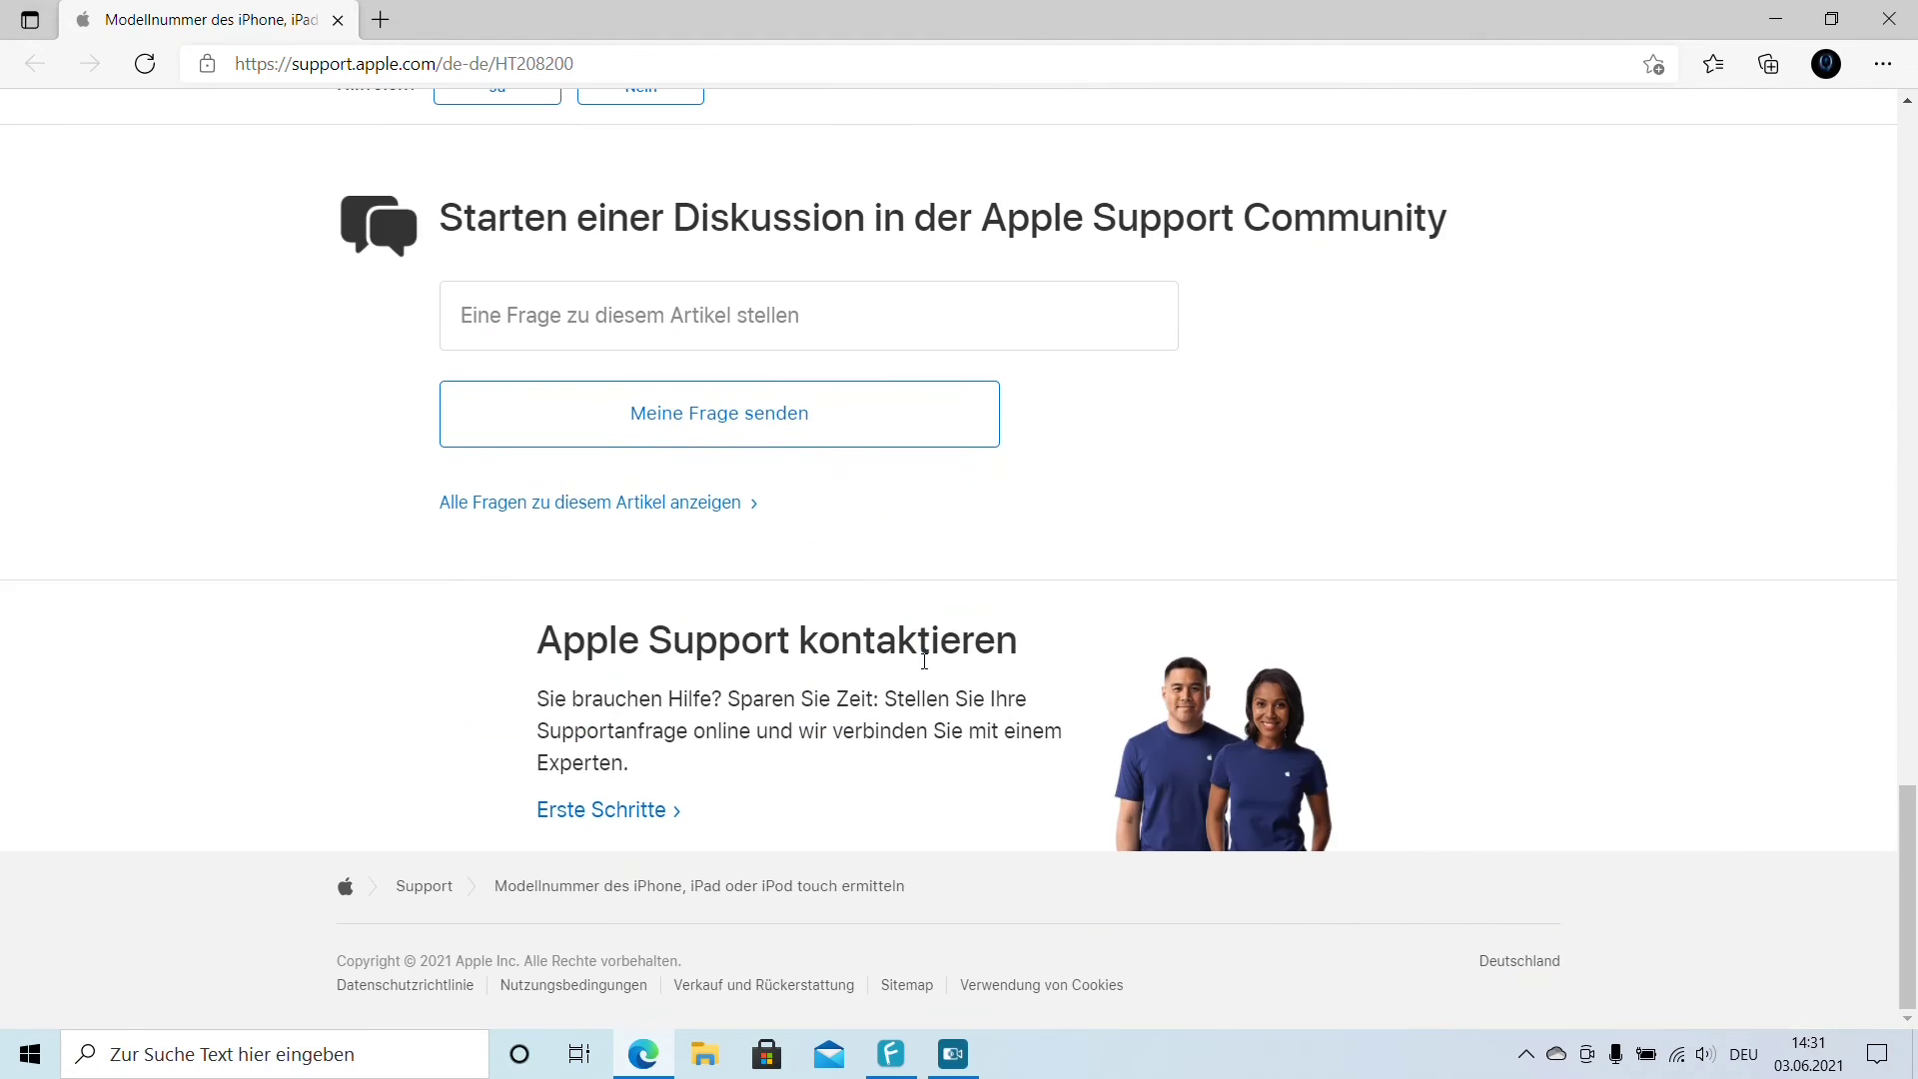
left_click(1889, 19)
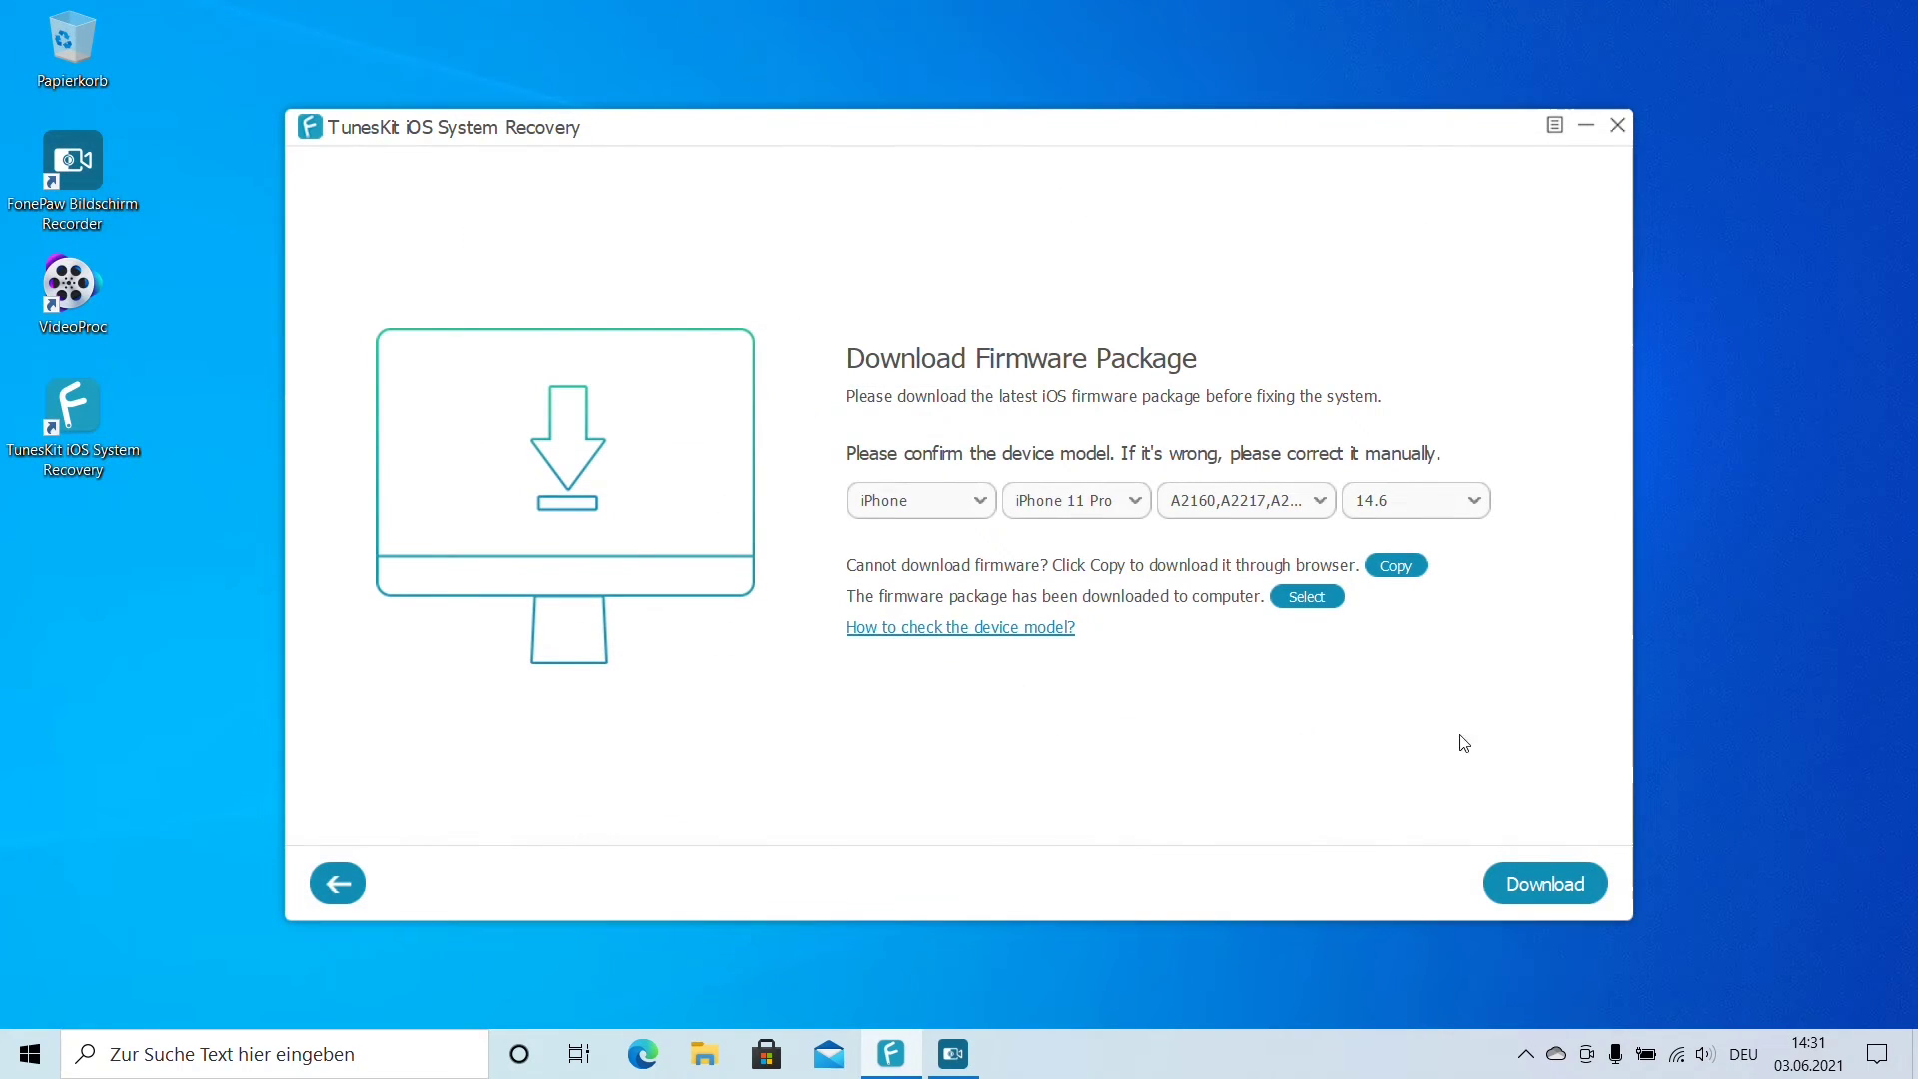
Step: Download the 14.6 firmware package for the iPhone 11 Pro and run the repair through to completion
left_click(1540, 881)
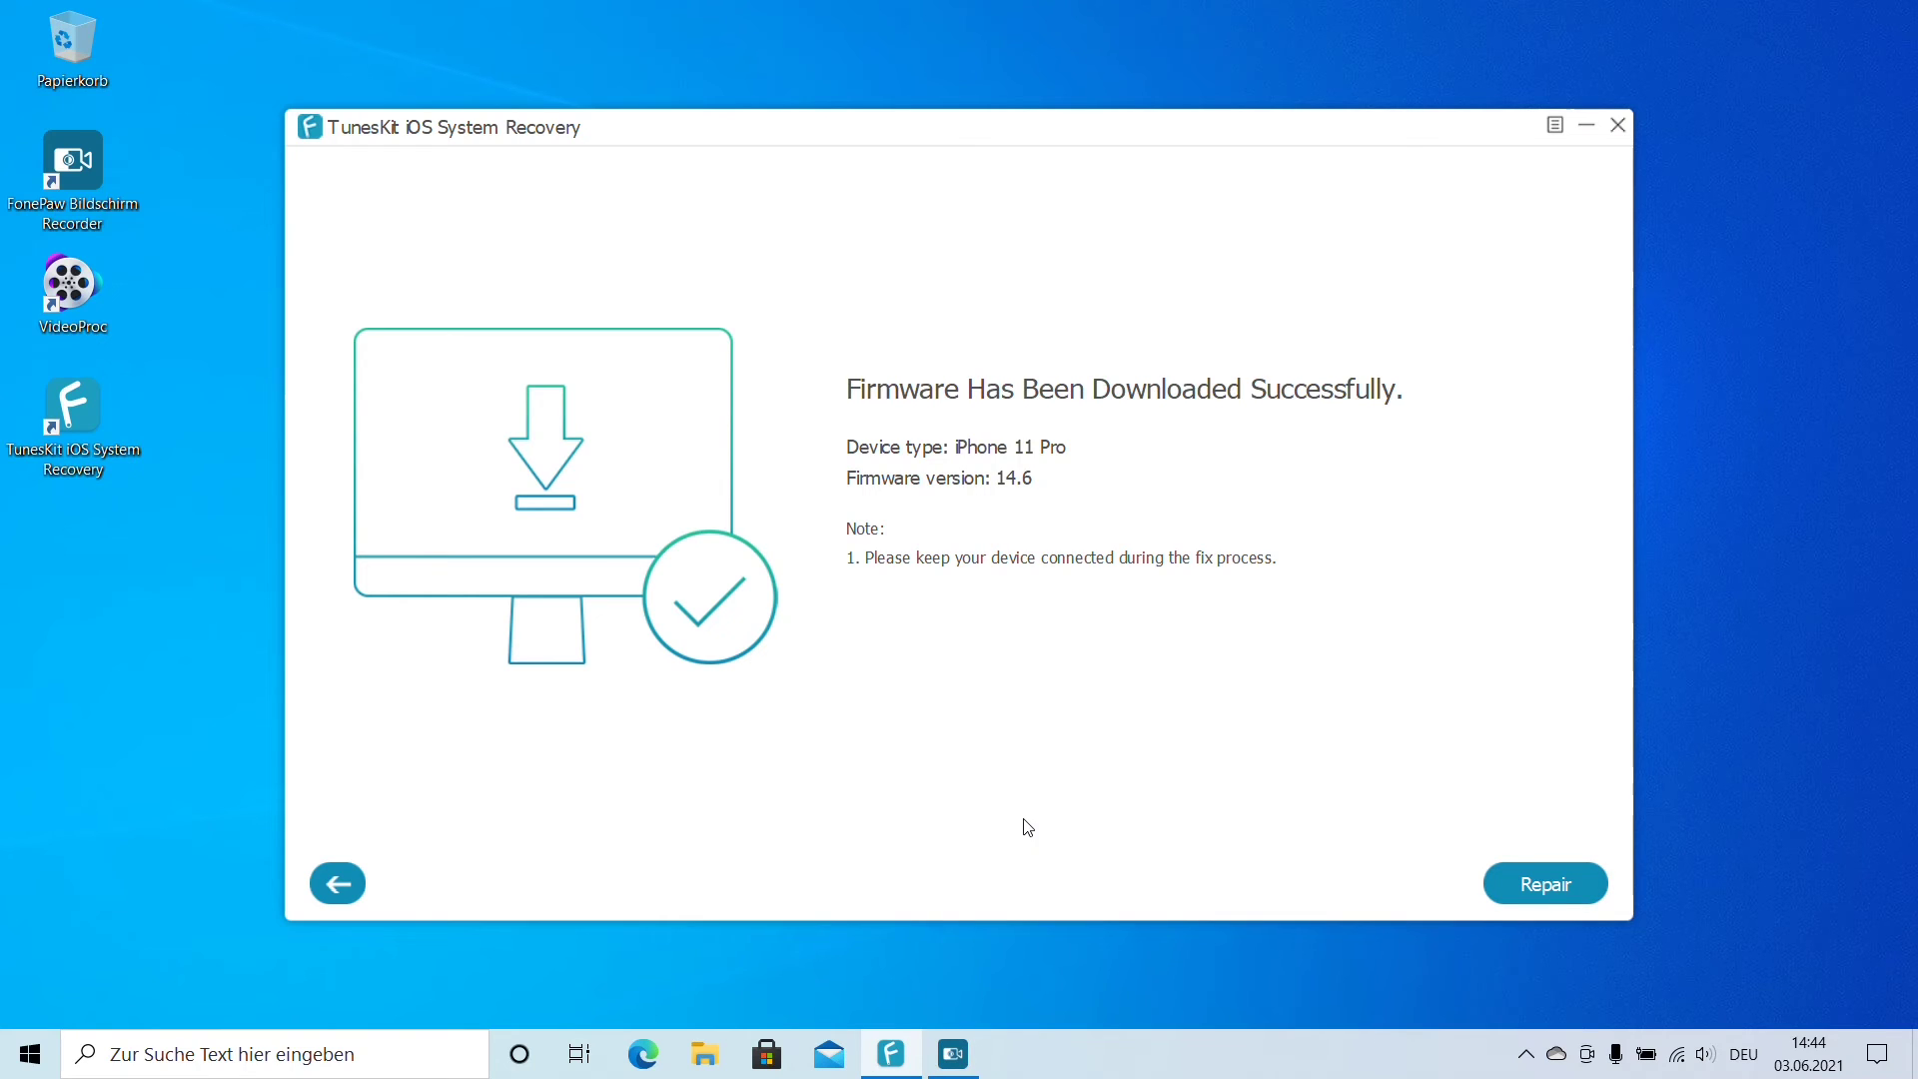
left_click(1528, 879)
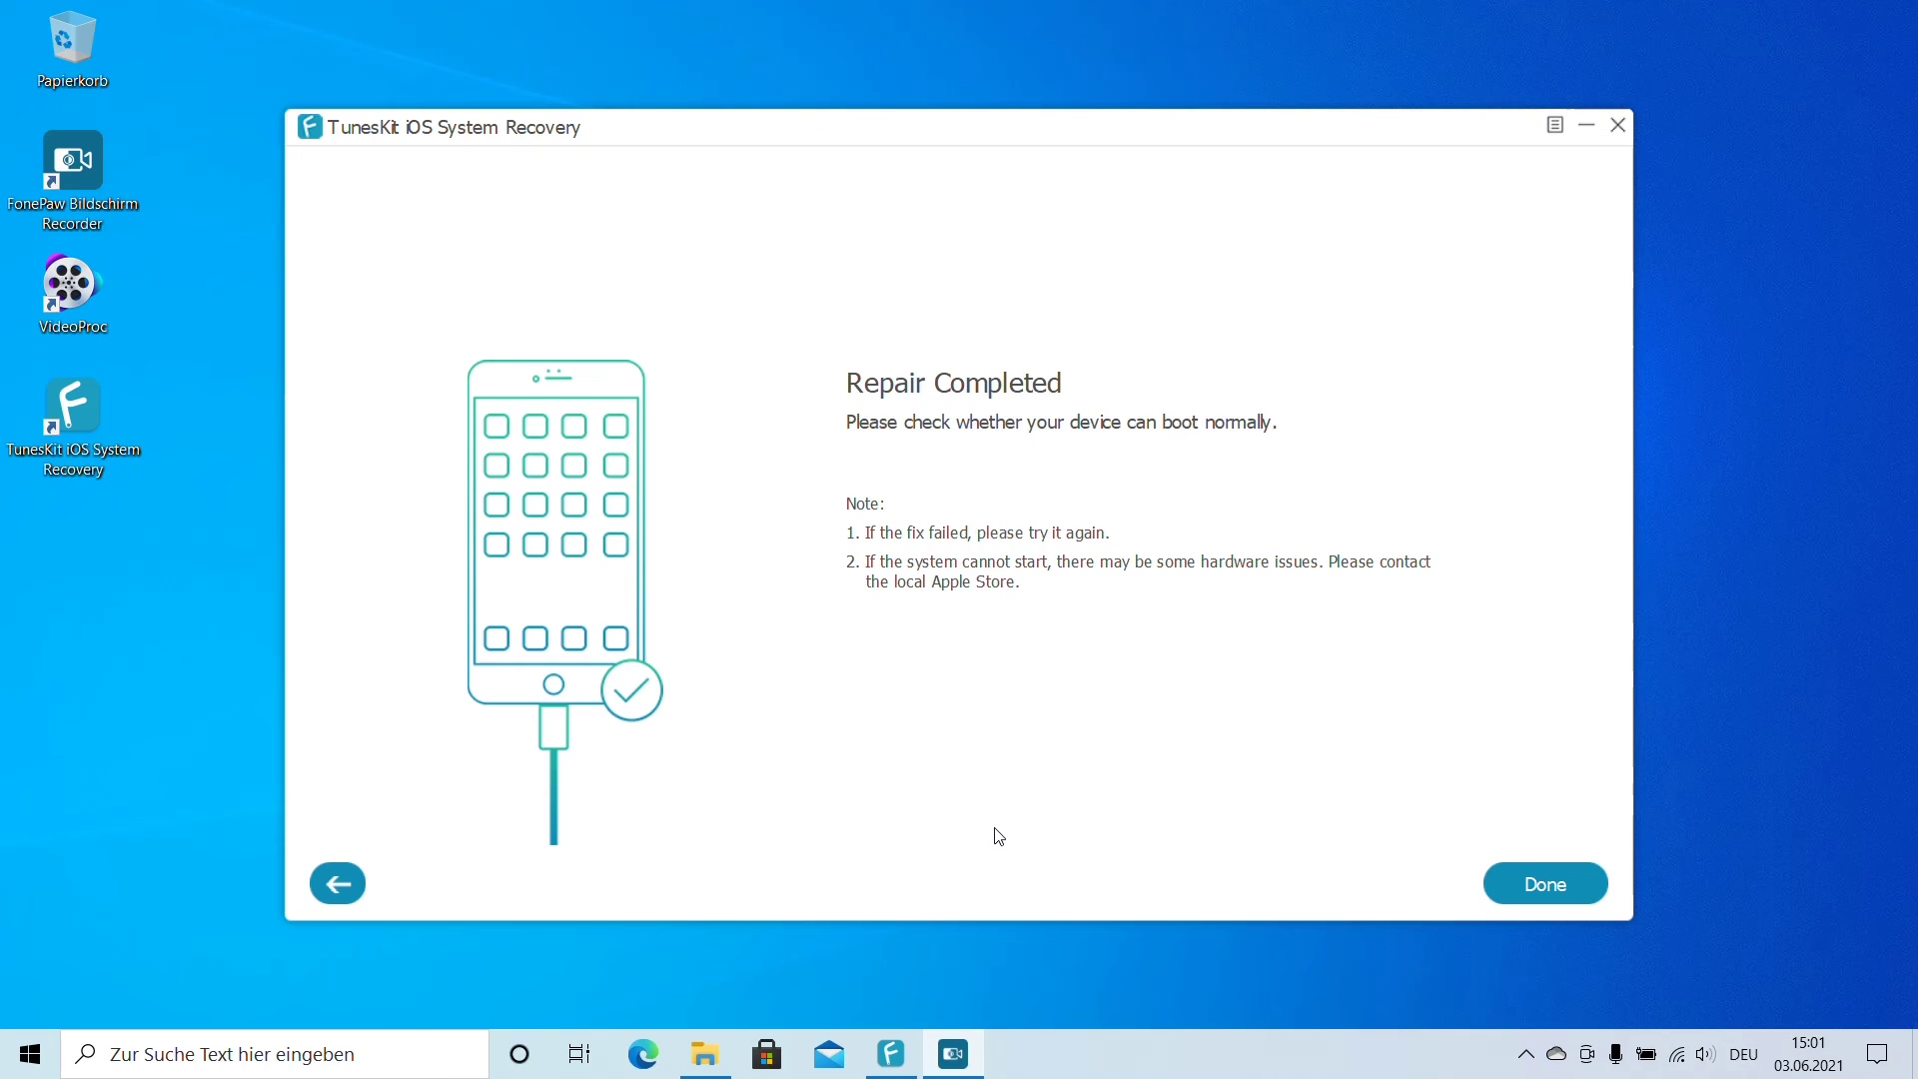
left_click(1522, 891)
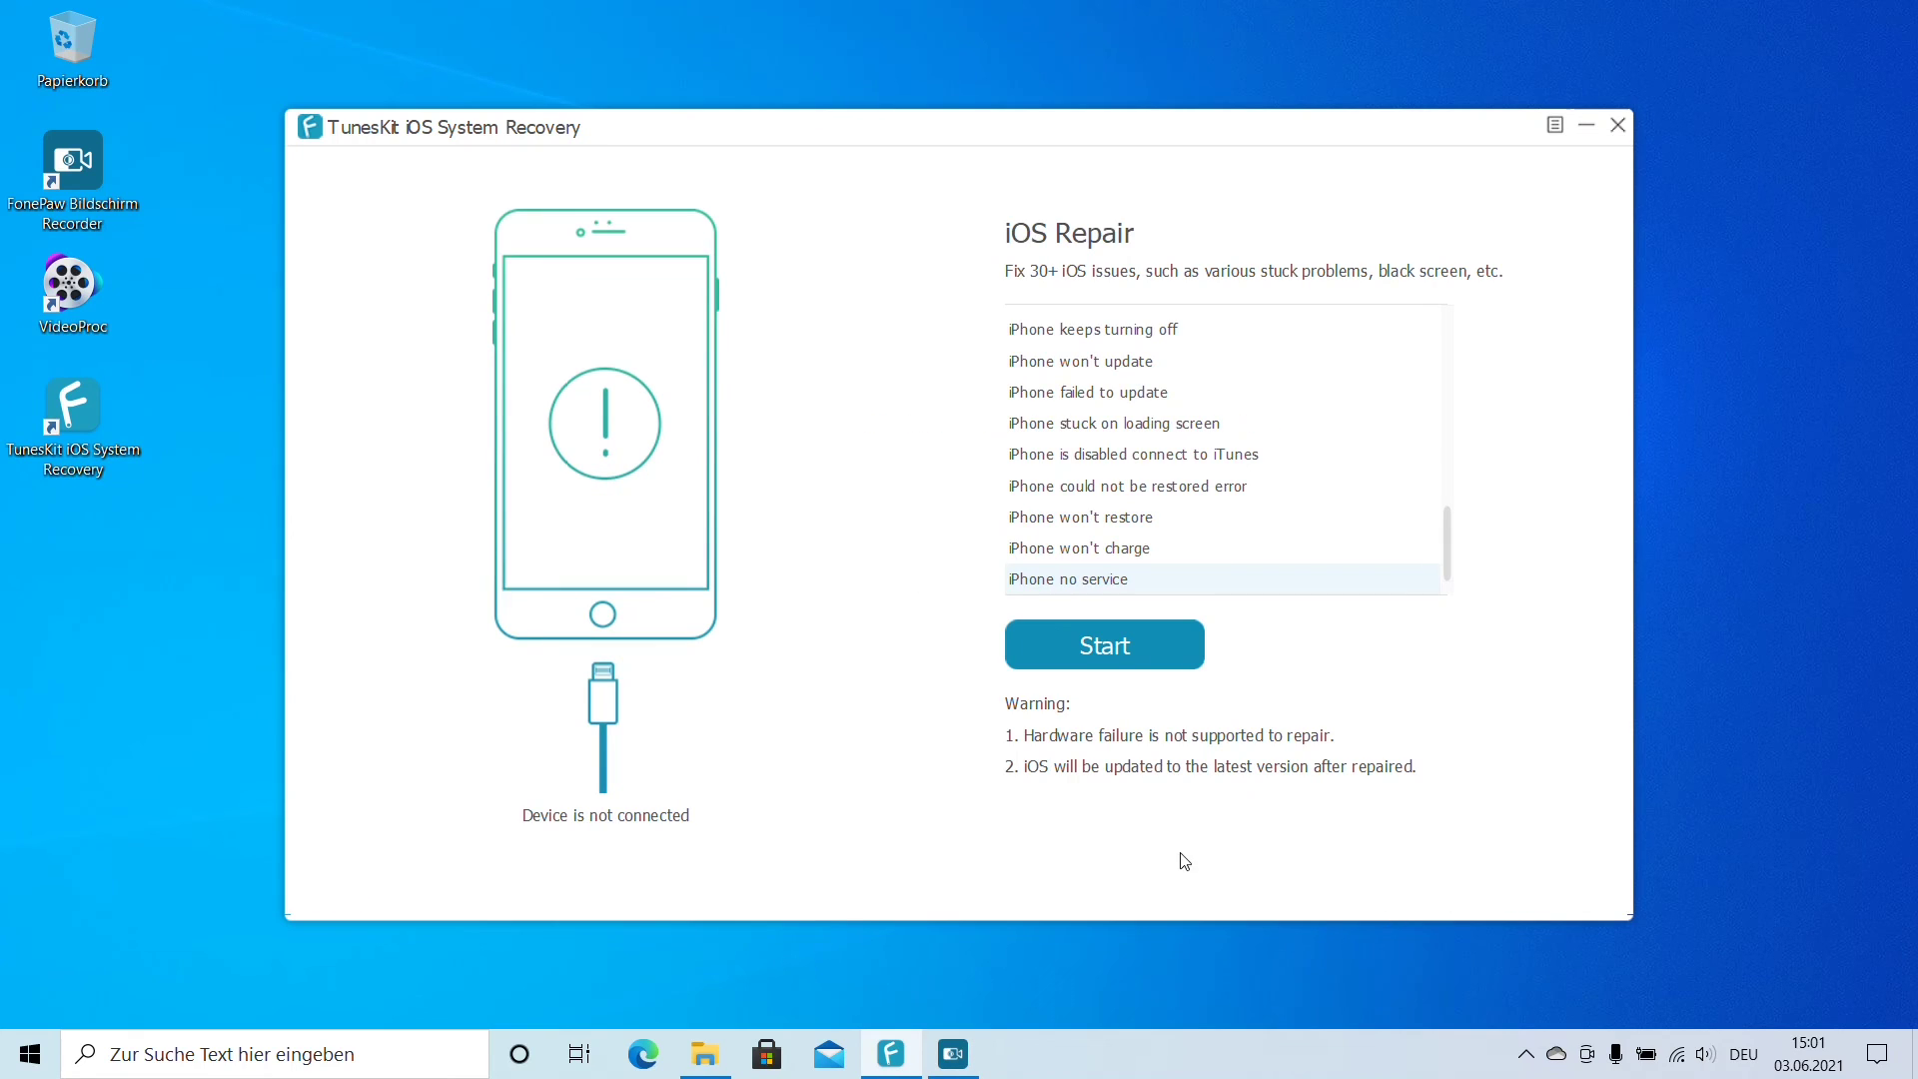
Step: Start another iOS repair and select Advanced Mode
left_click(1107, 645)
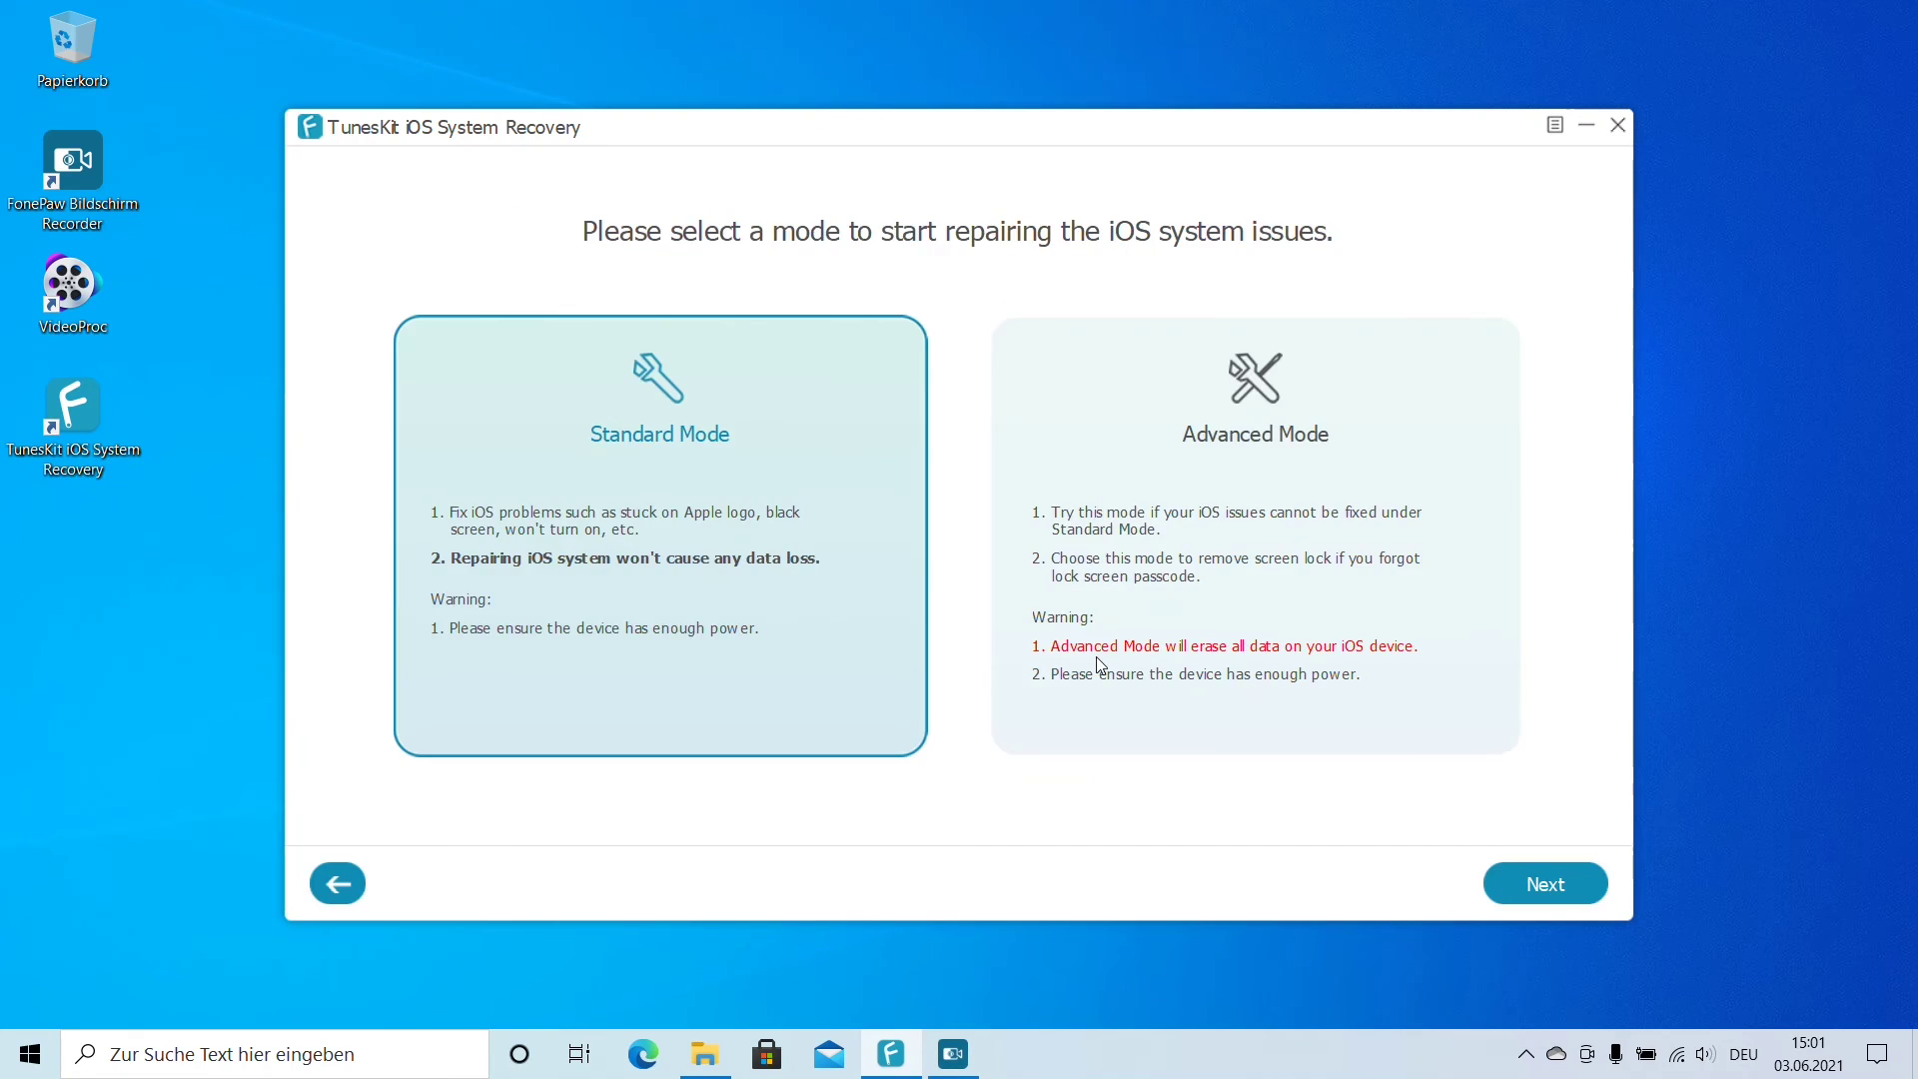
left_click(1309, 499)
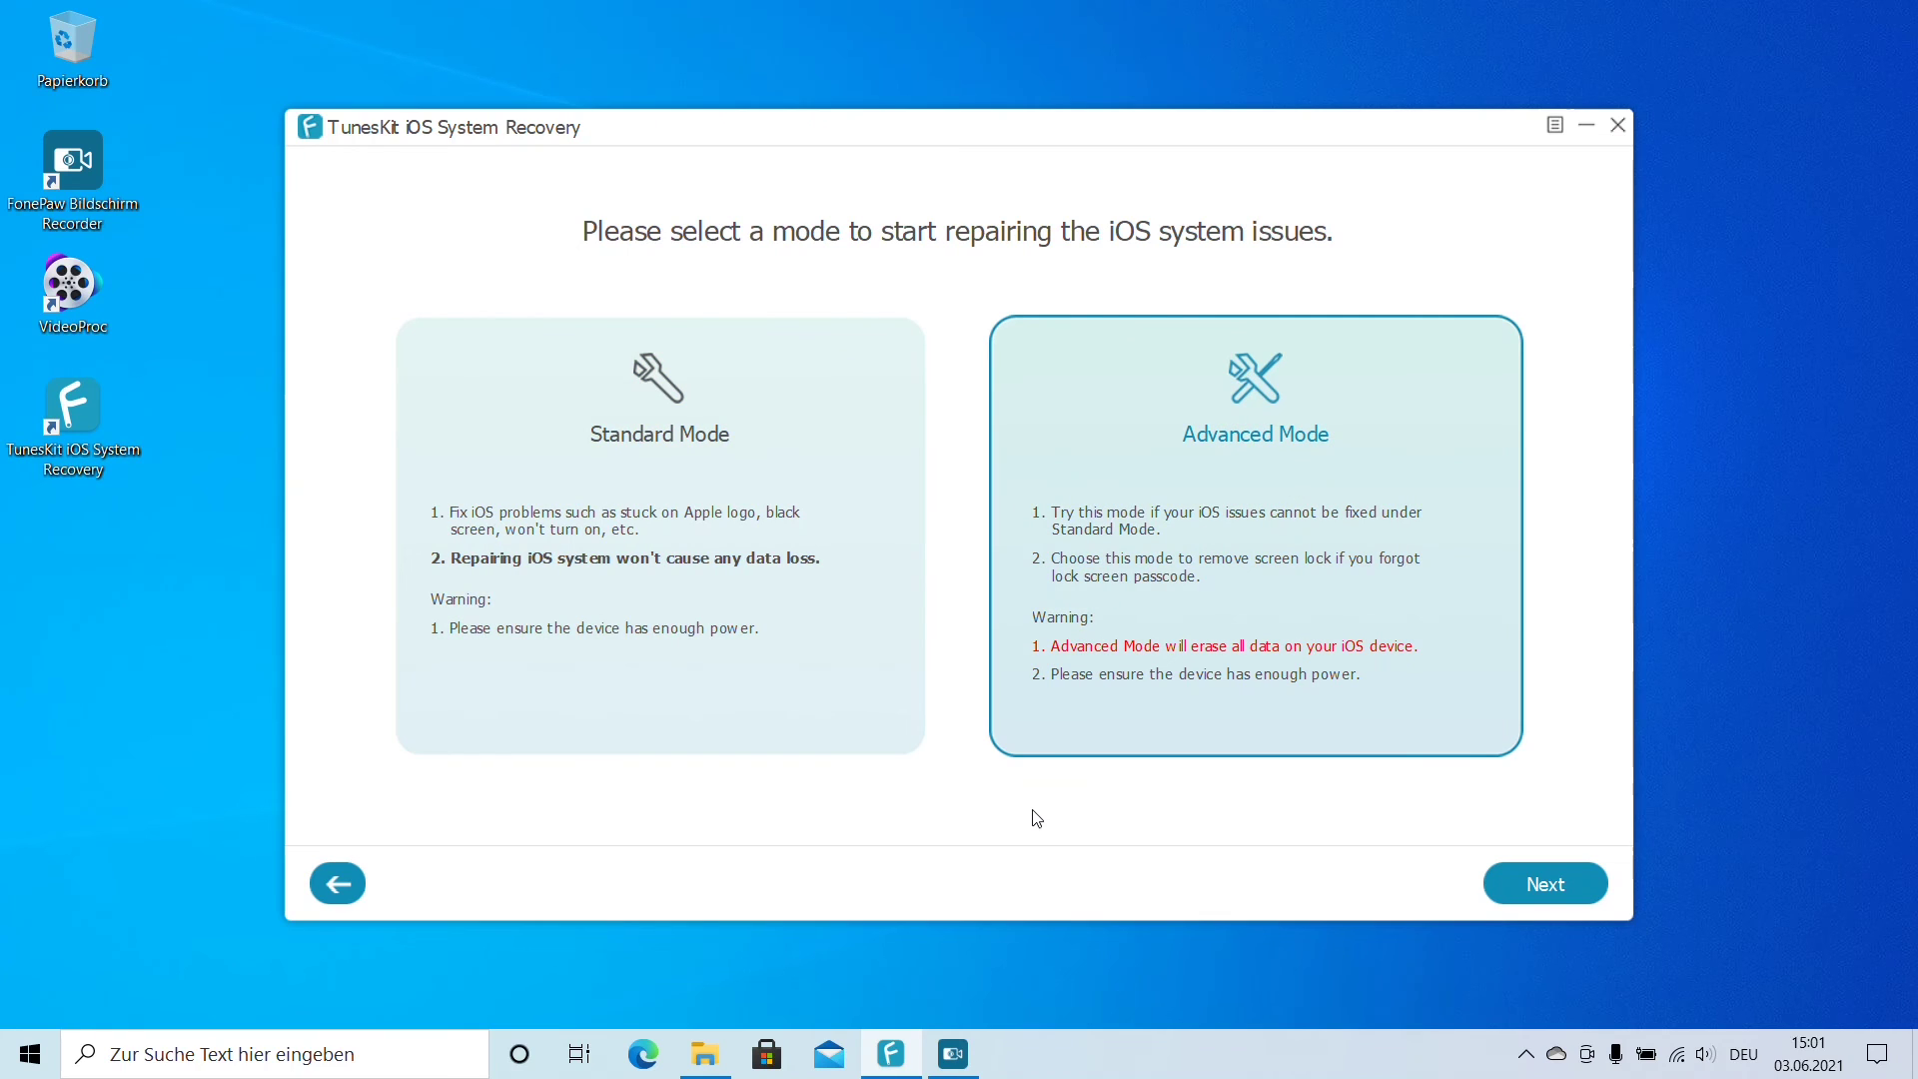